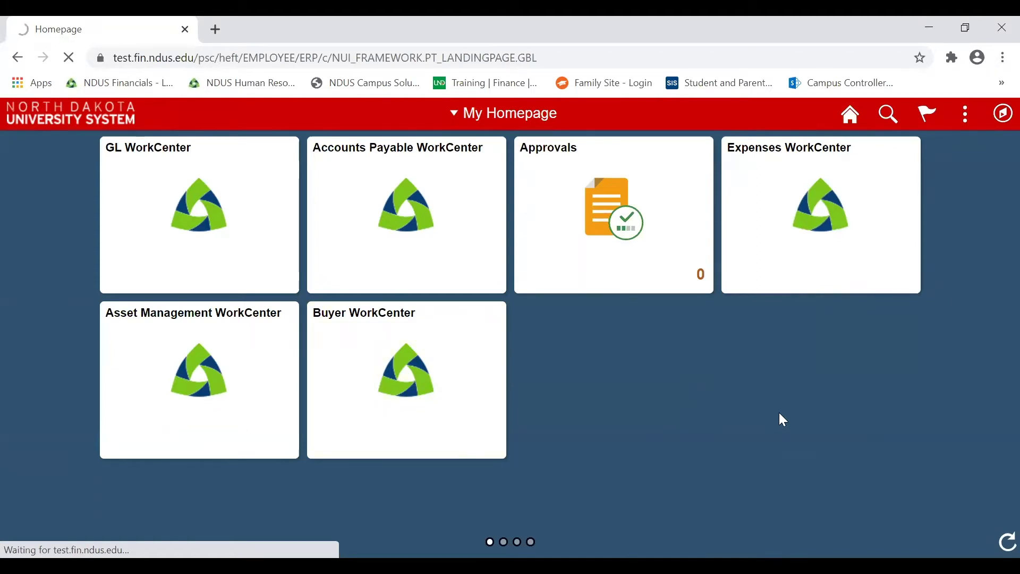
Open the voucher Regular Entry page in the Accounts Payable WorkCenter and set the voucher style to Journal Voucher.
left_click(1002, 113)
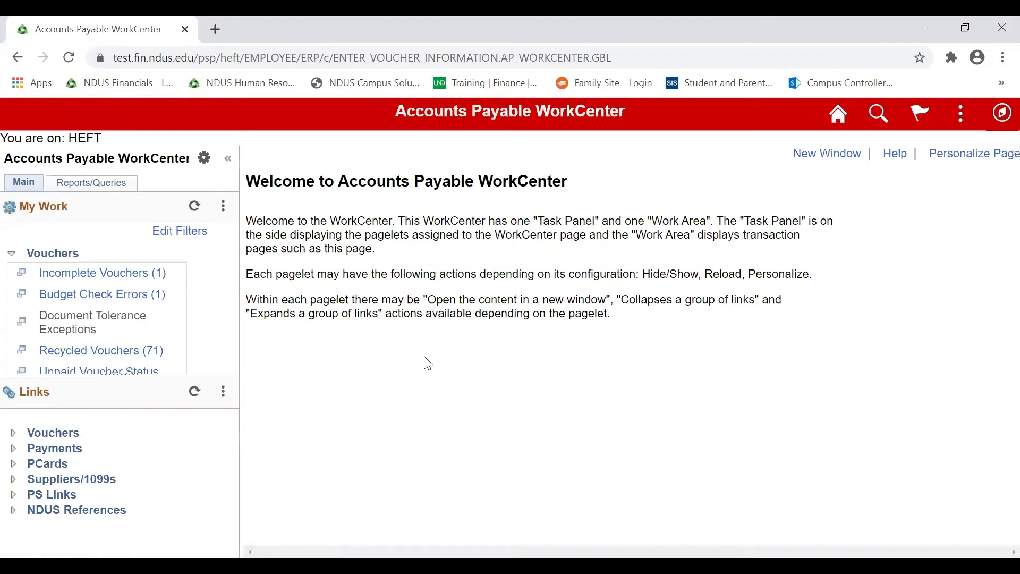
left_click(13, 433)
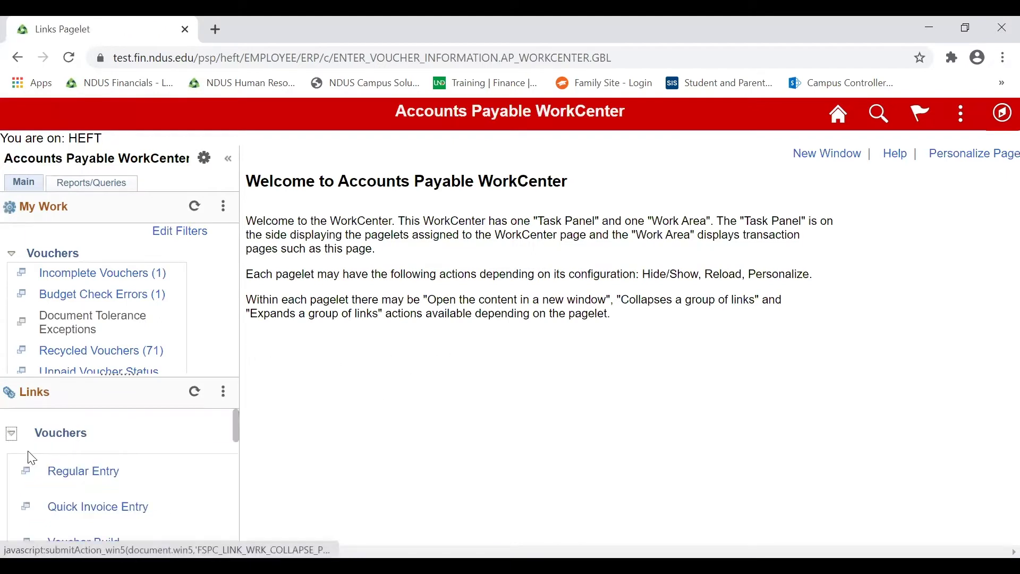
left_click(85, 477)
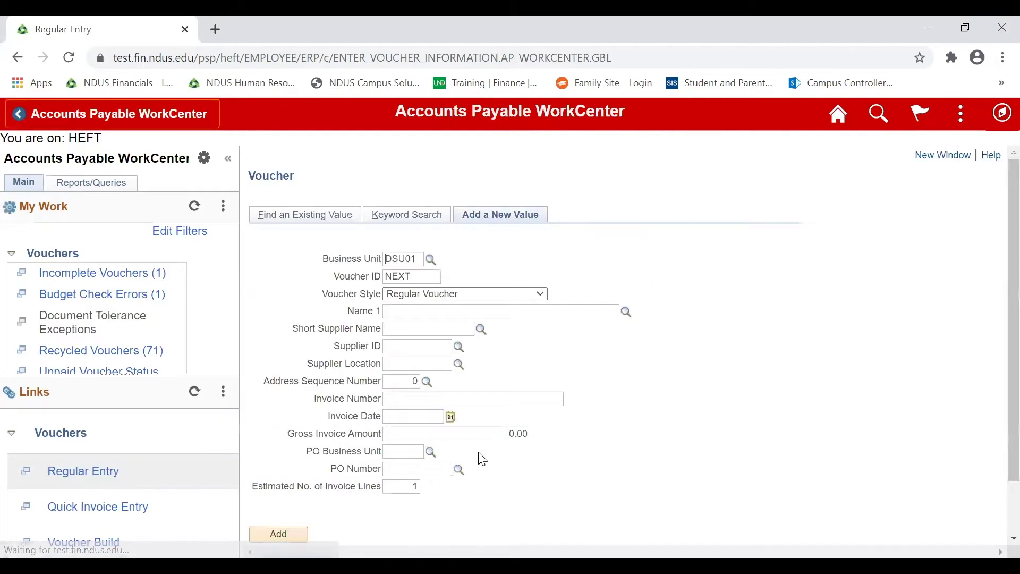
left_click(473, 293)
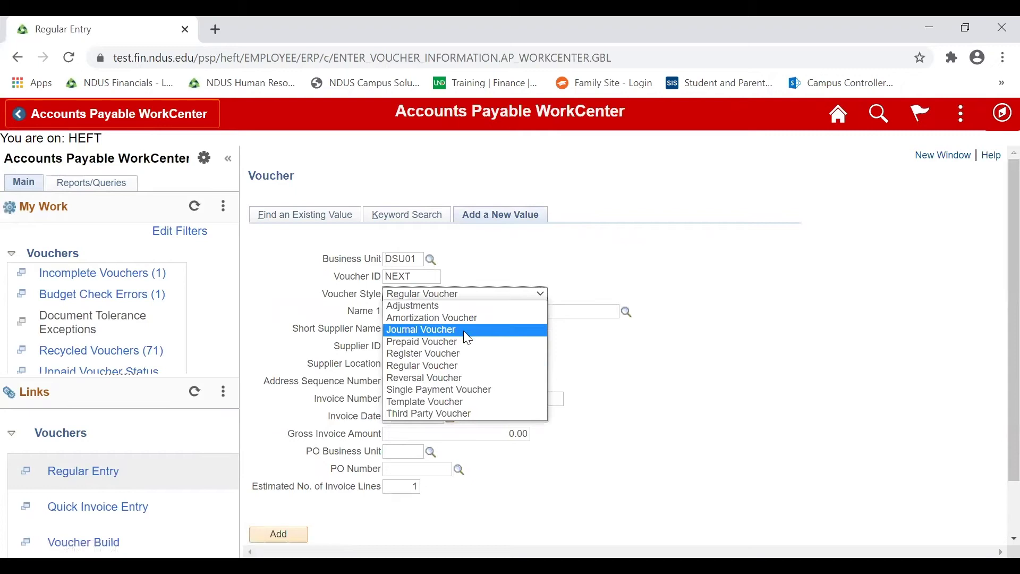
left_click(463, 331)
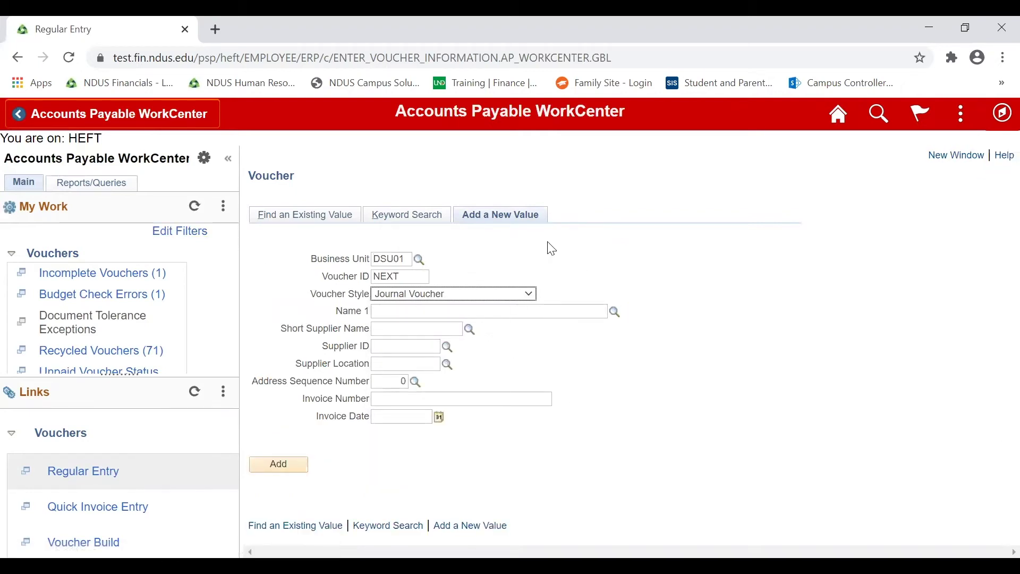
Return to My Homepage, reopen Regular Entry through the Accounts Payable WorkCenter tile, and choose the Journal Voucher style.
left_click(840, 116)
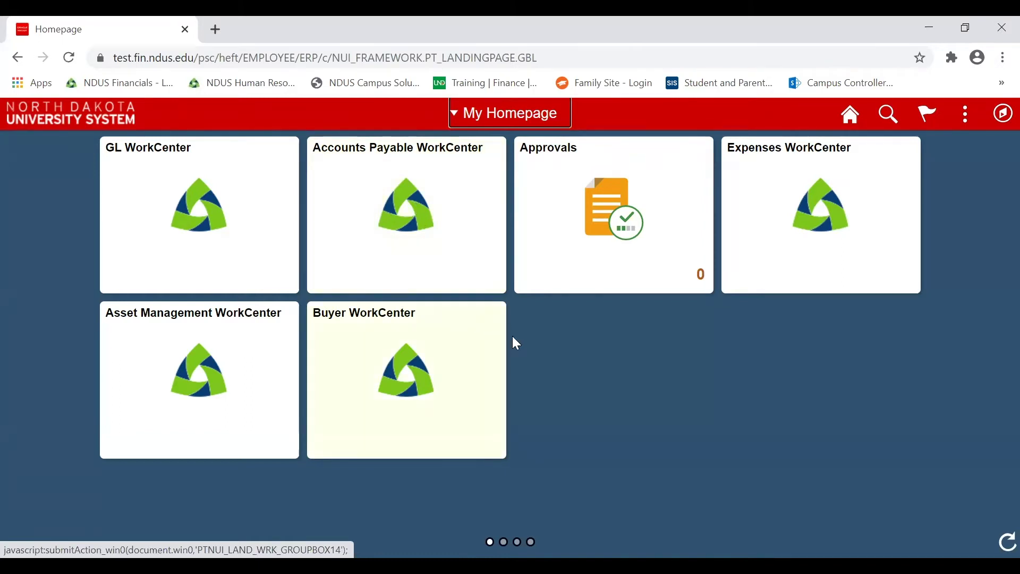
left_click(426, 208)
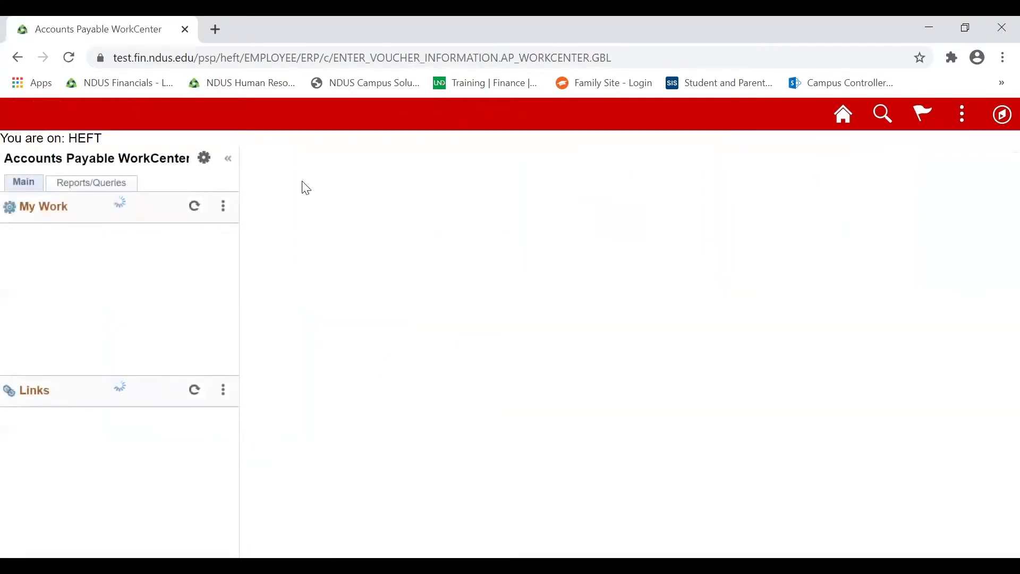
left_click(11, 432)
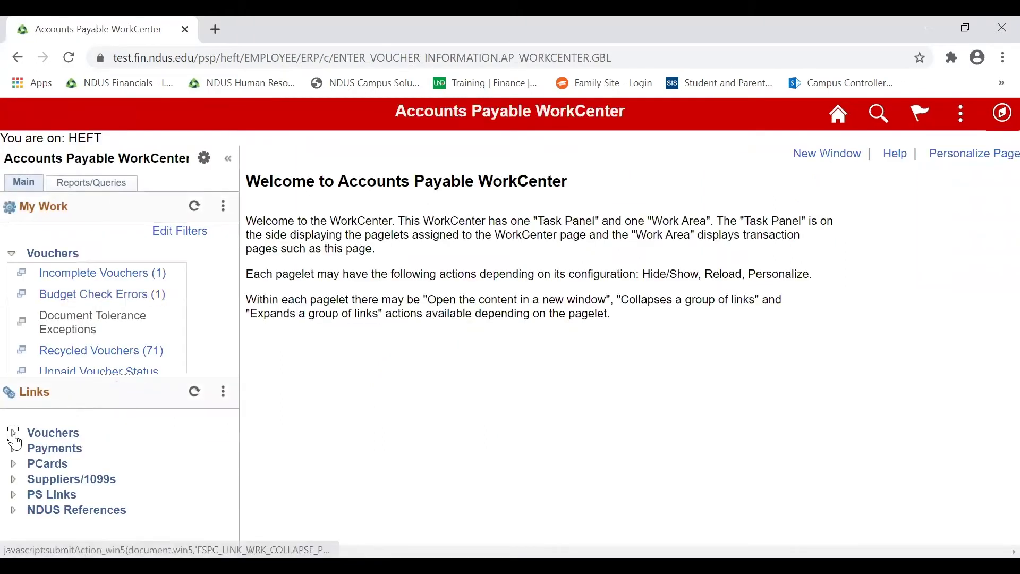
left_click(76, 475)
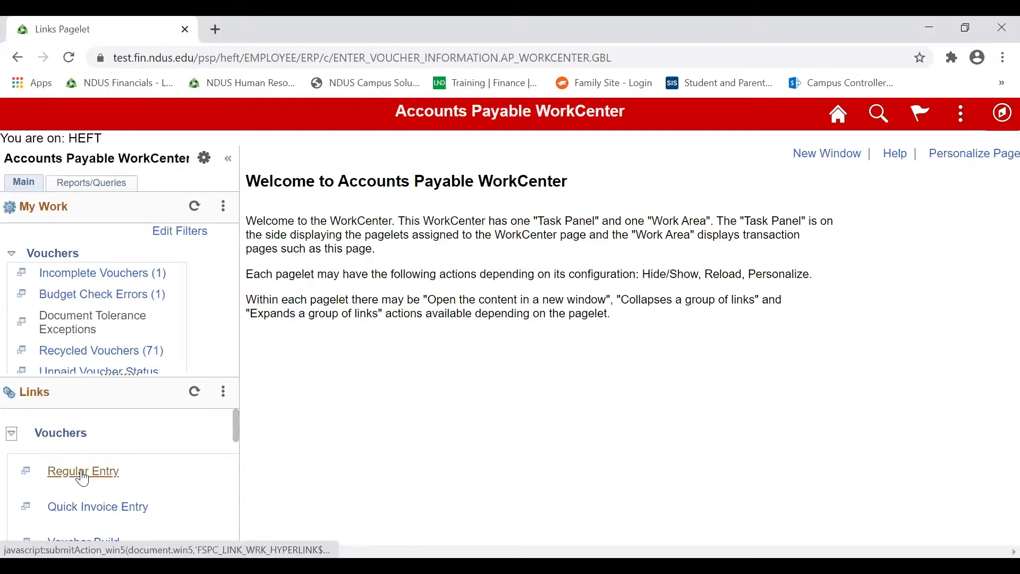
left_click(475, 298)
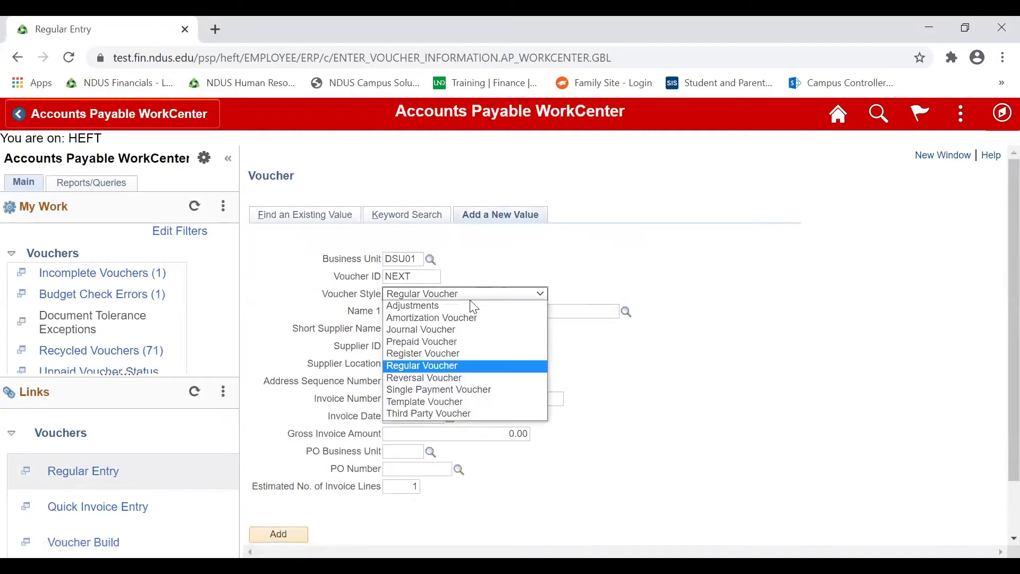
left_click(460, 327)
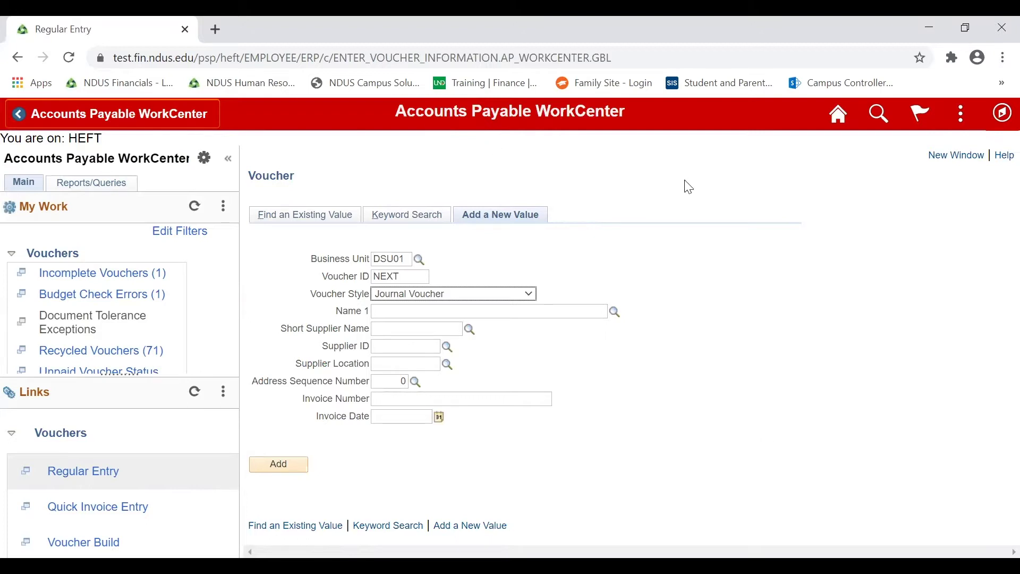
Examine the homepages available for adding the Accounts Payable WorkCenter tile, and close the dialog without adding it.
left_click(962, 117)
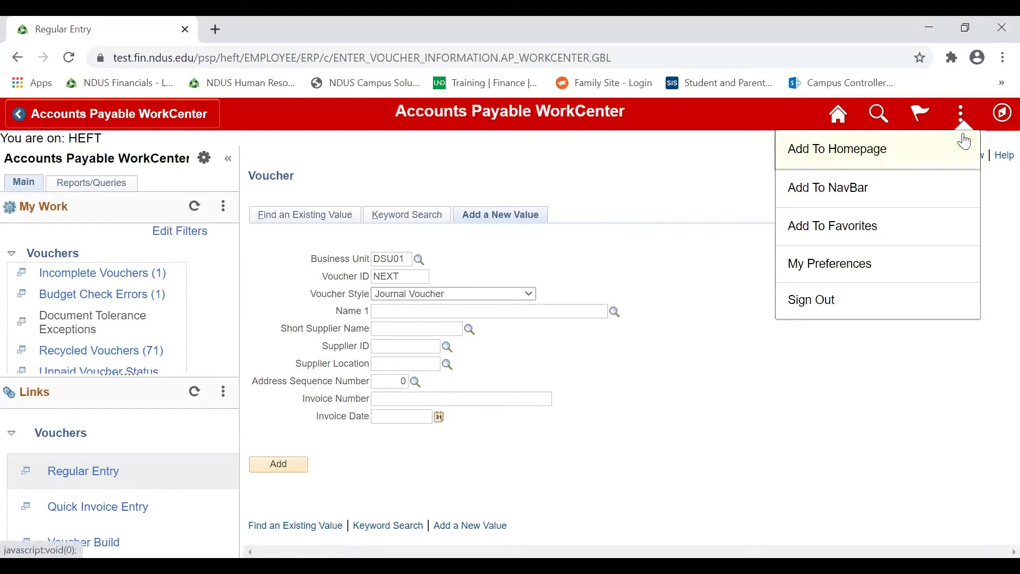
left_click(817, 150)
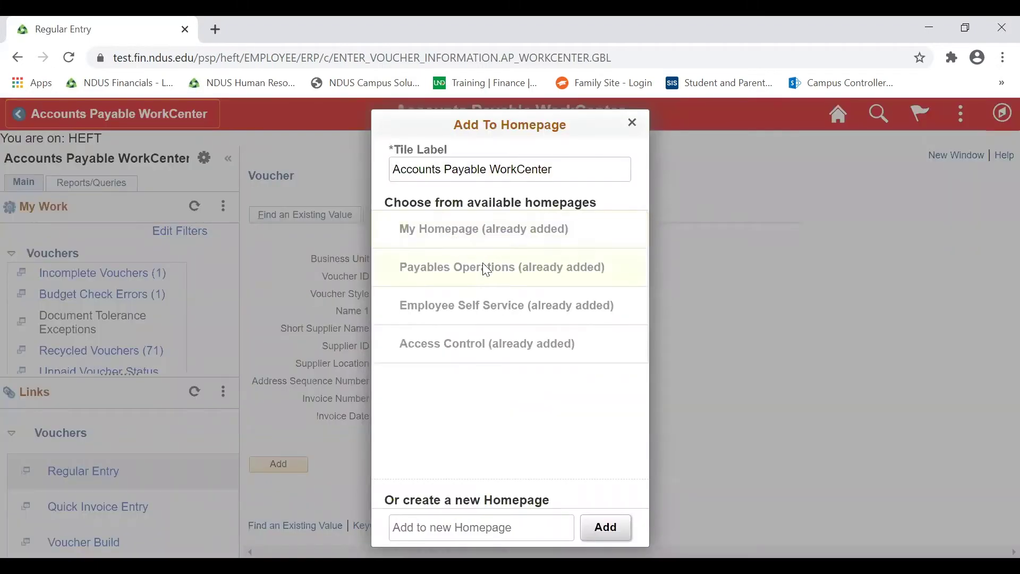
left_click(631, 123)
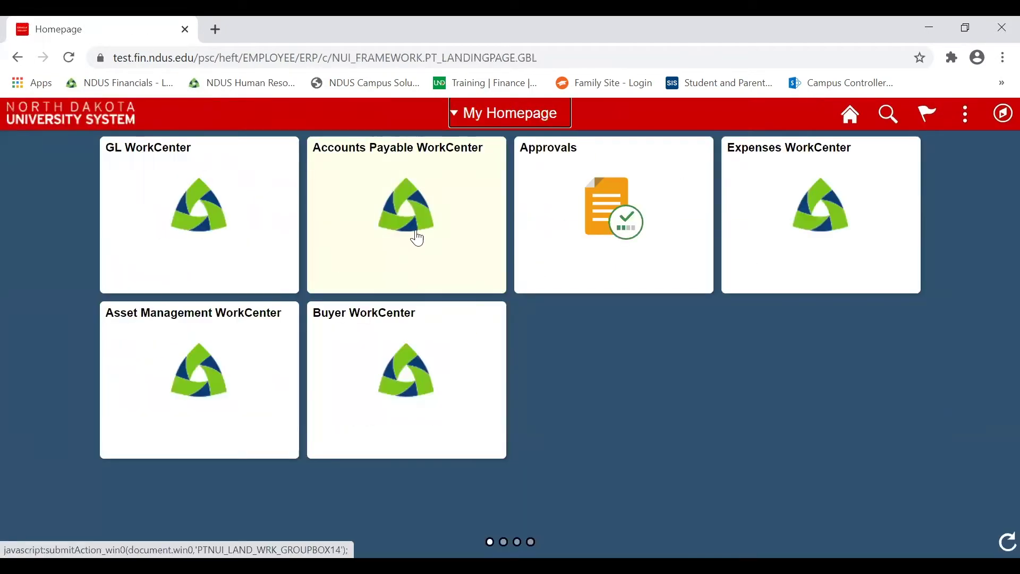
From the Accounts Payable WorkCenter tile, open Regular Entry, collapse the navigation pane, and set the new voucher's style to Journal Voucher.
left_click(407, 216)
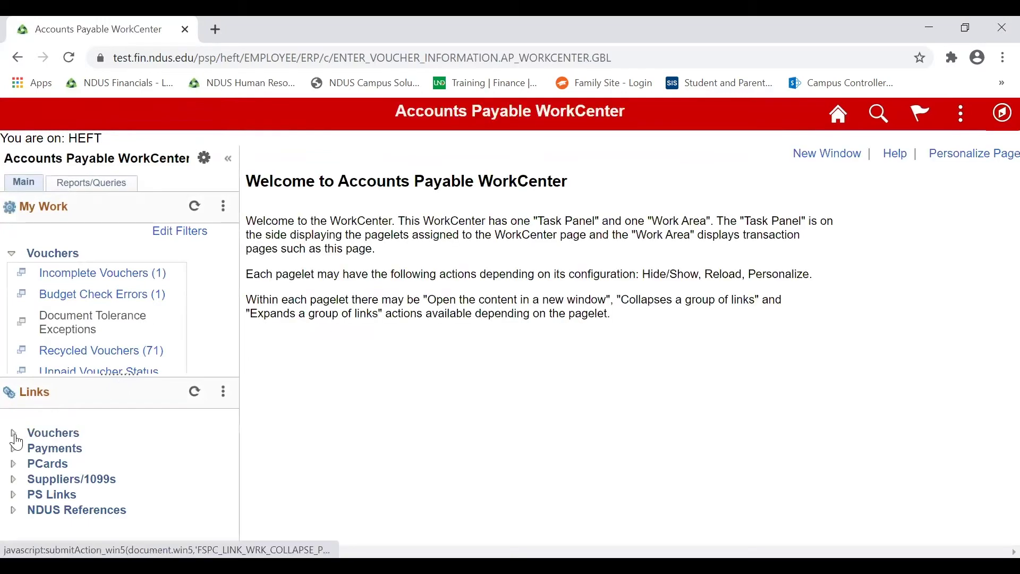
left_click(13, 432)
left_click(85, 470)
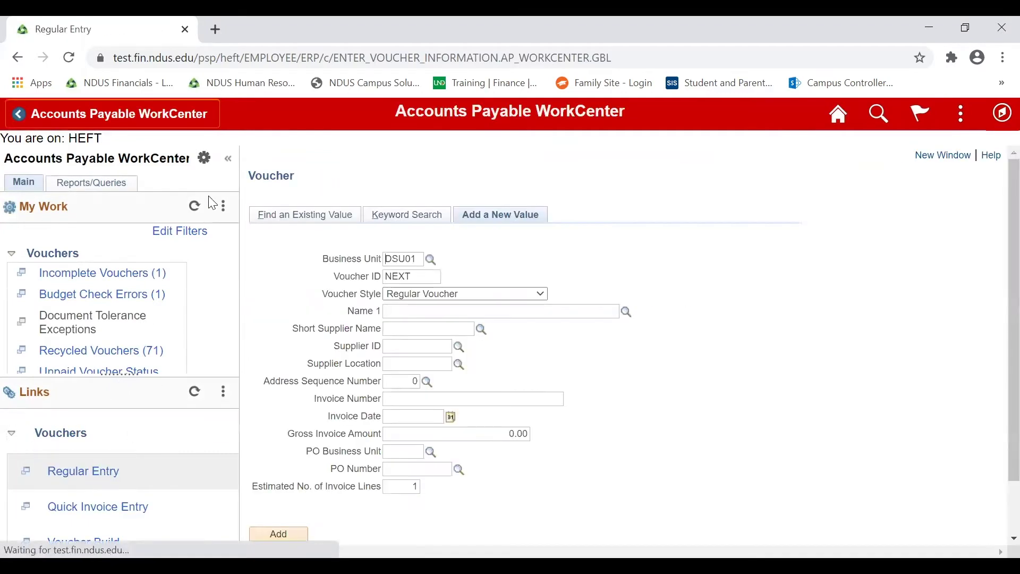
left_click(230, 160)
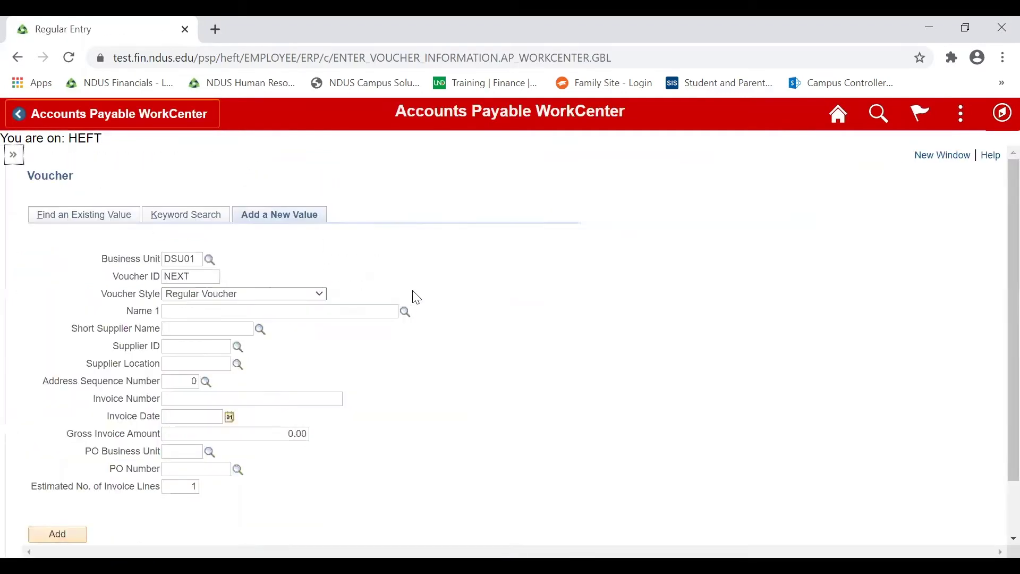
left_click(259, 297)
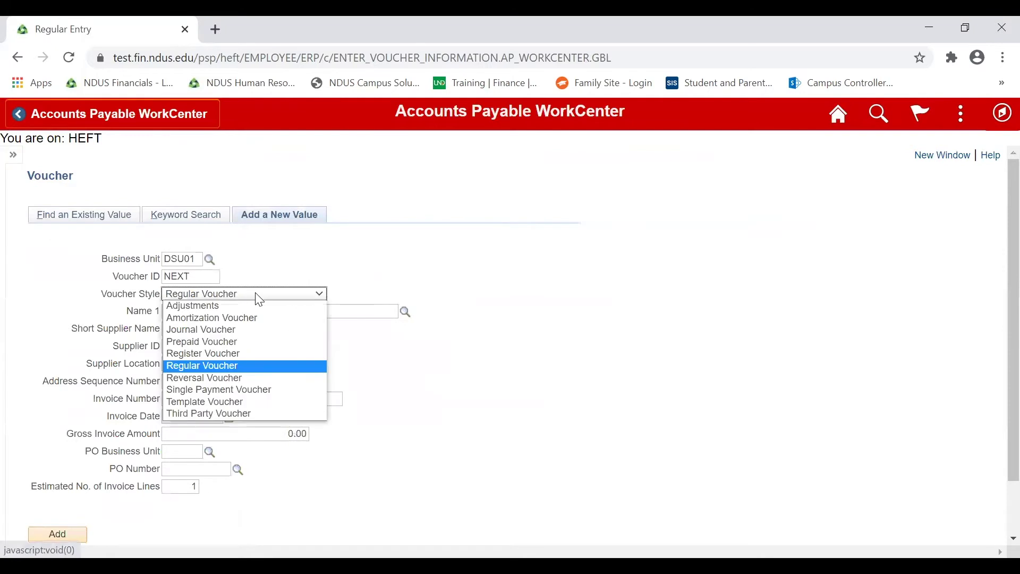
left_click(247, 331)
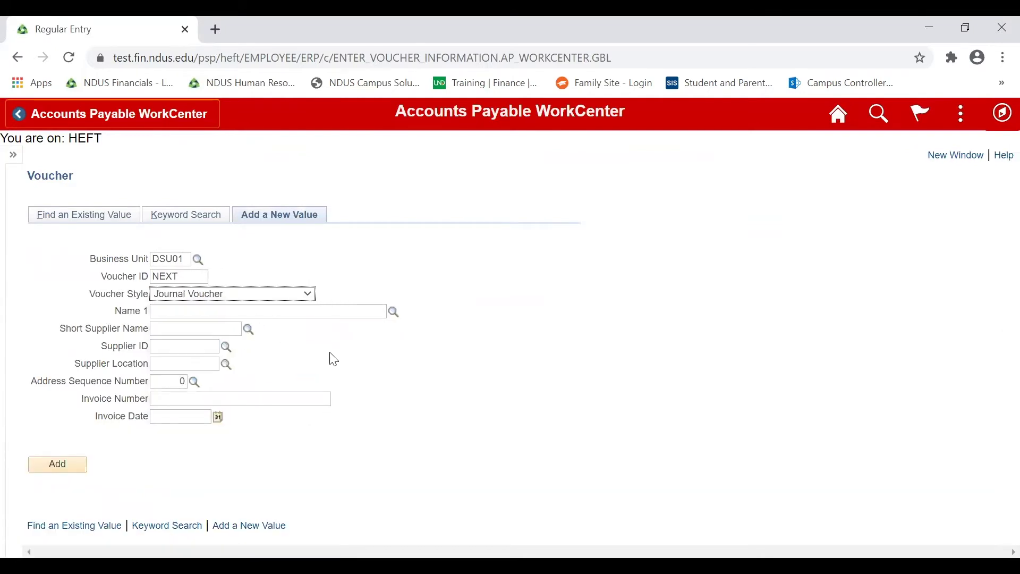
left_click(202, 279)
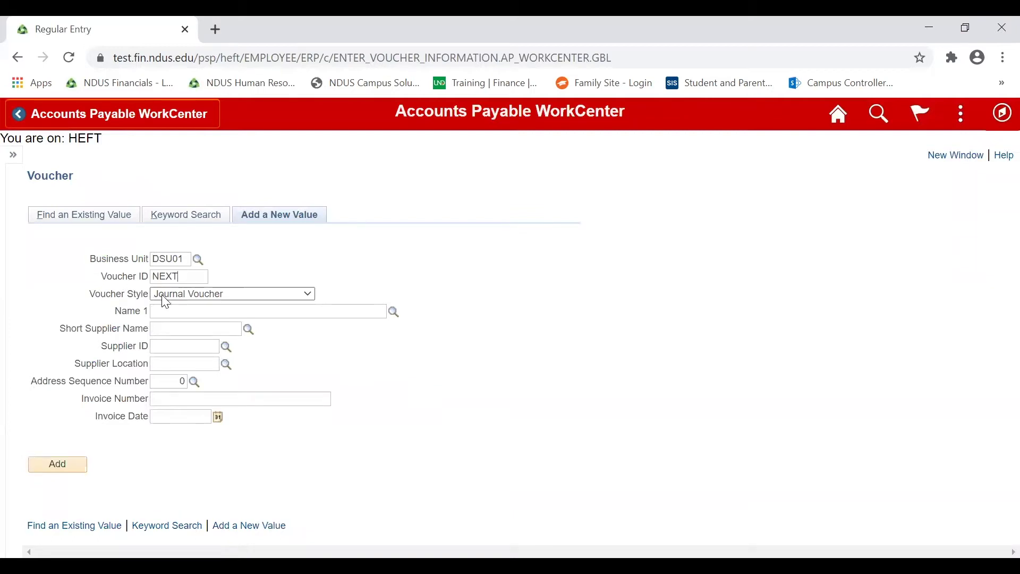
Look up short supplier names beginning with JPM and select JPMORGAN-001 as the voucher's supplier.
left_click(250, 334)
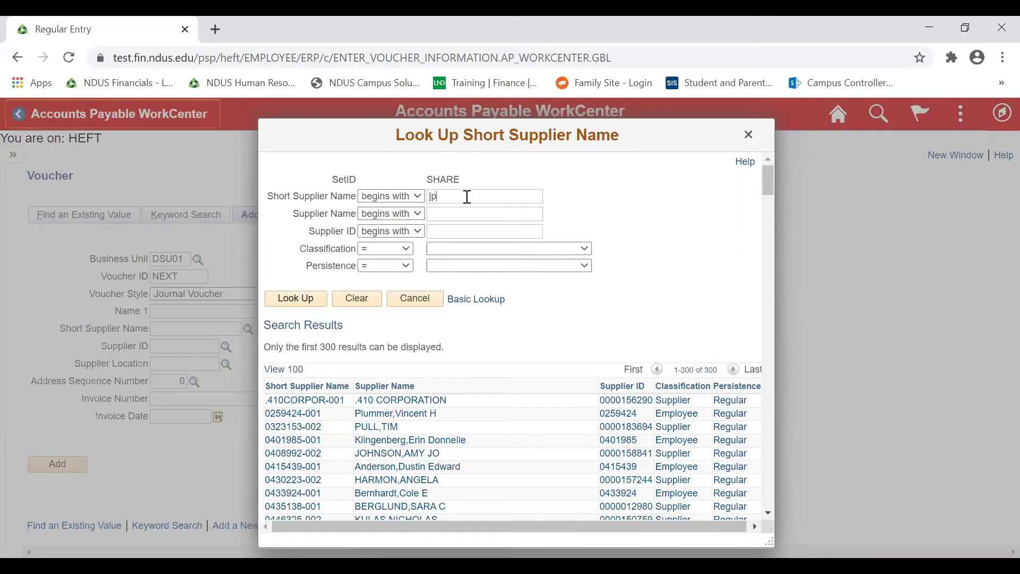
key("Return")
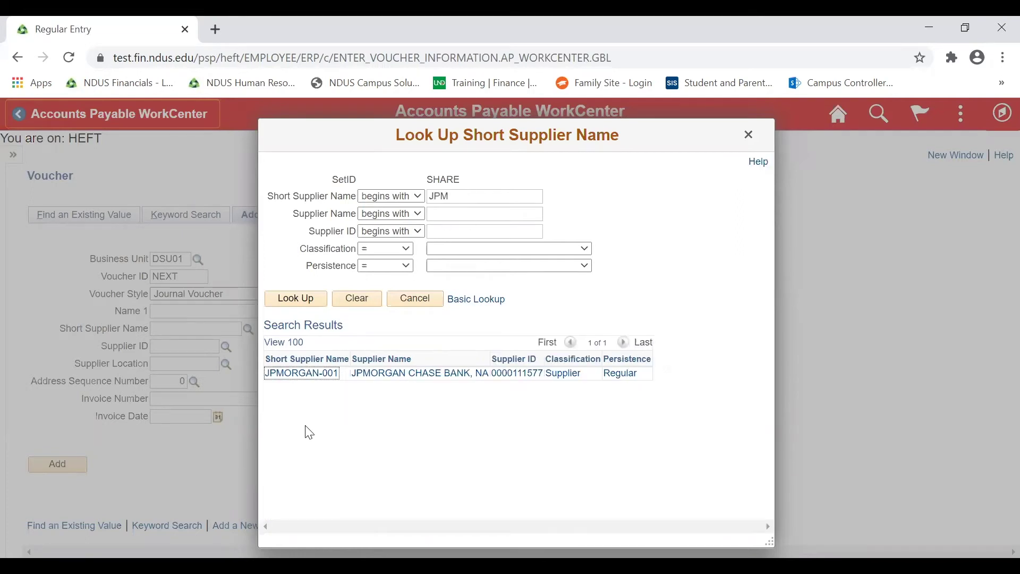
left_click(299, 375)
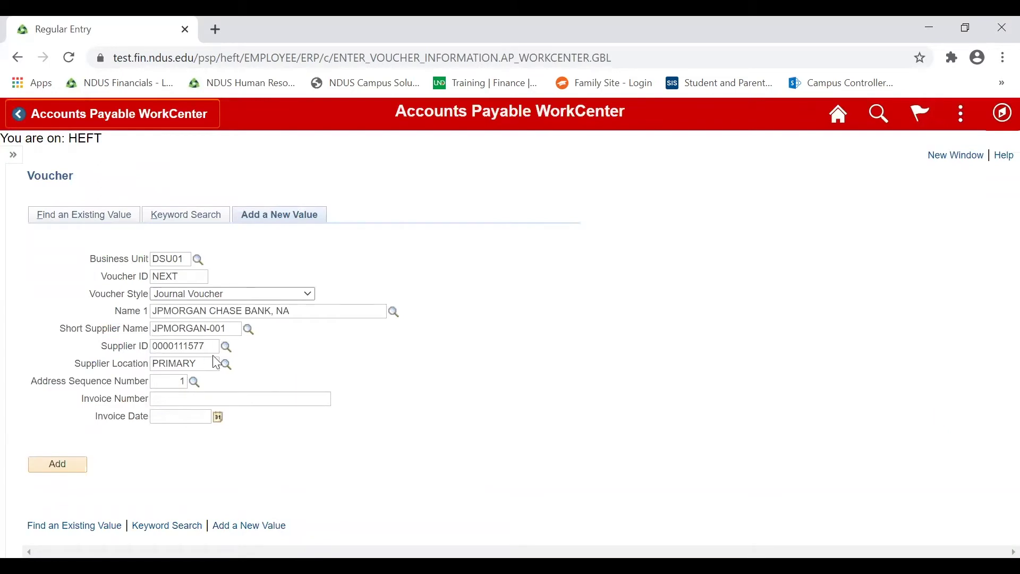
left_click(167, 398)
left_click(219, 417)
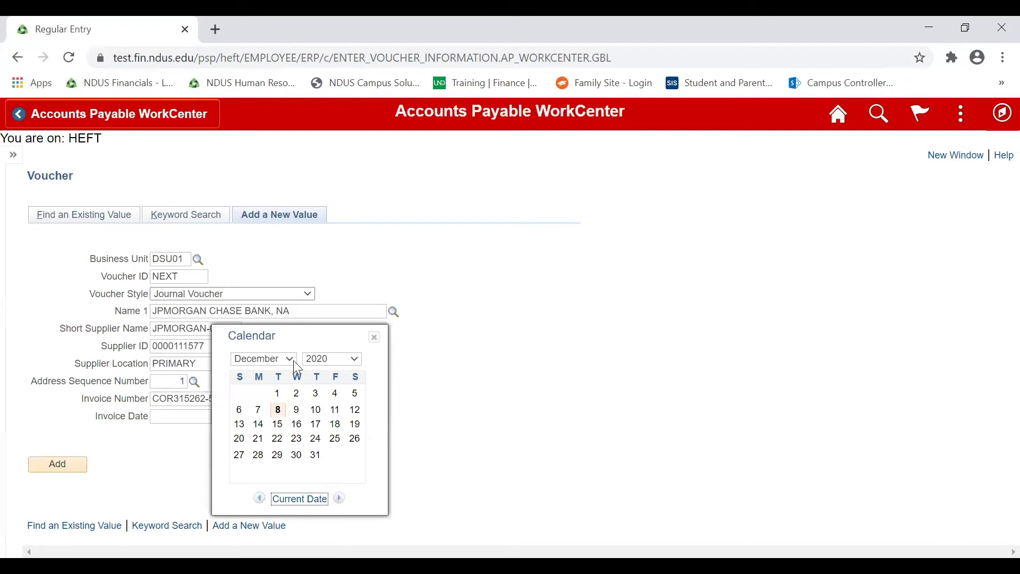
left_click(293, 359)
left_click(263, 431)
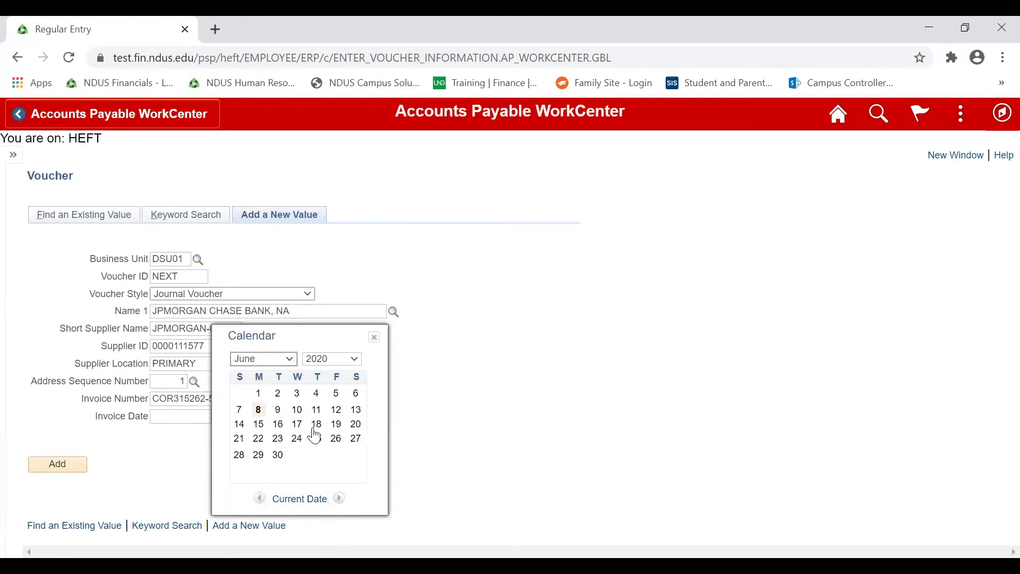
left_click(278, 454)
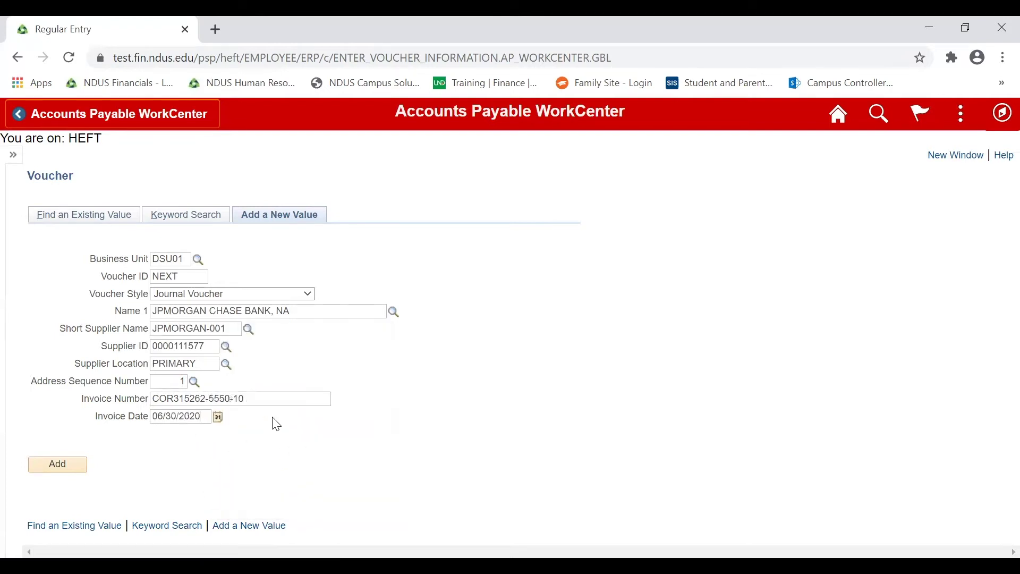
Set the business unit to UND01 and add the new journal voucher.
left_click(68, 467)
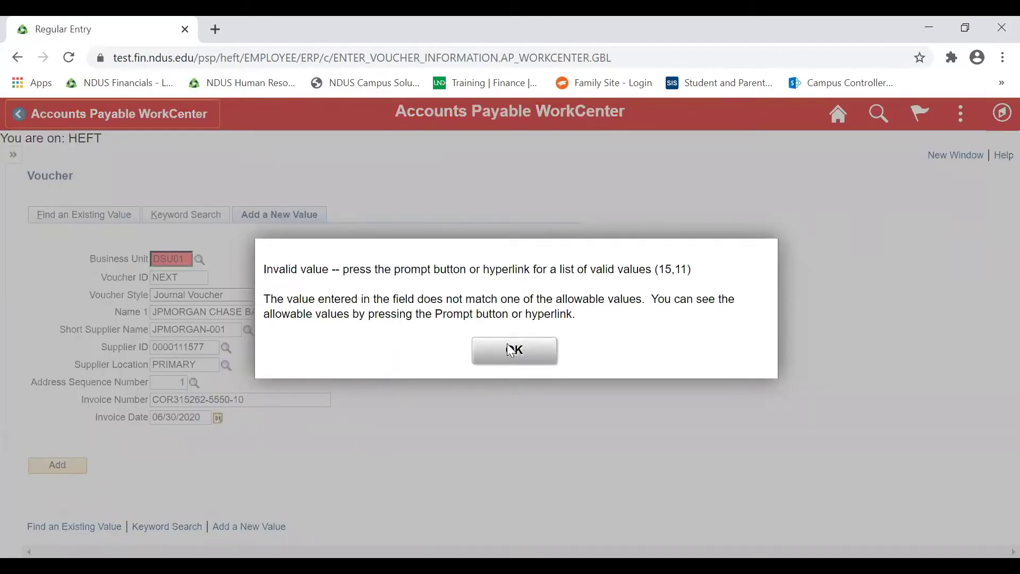
left_click(512, 354)
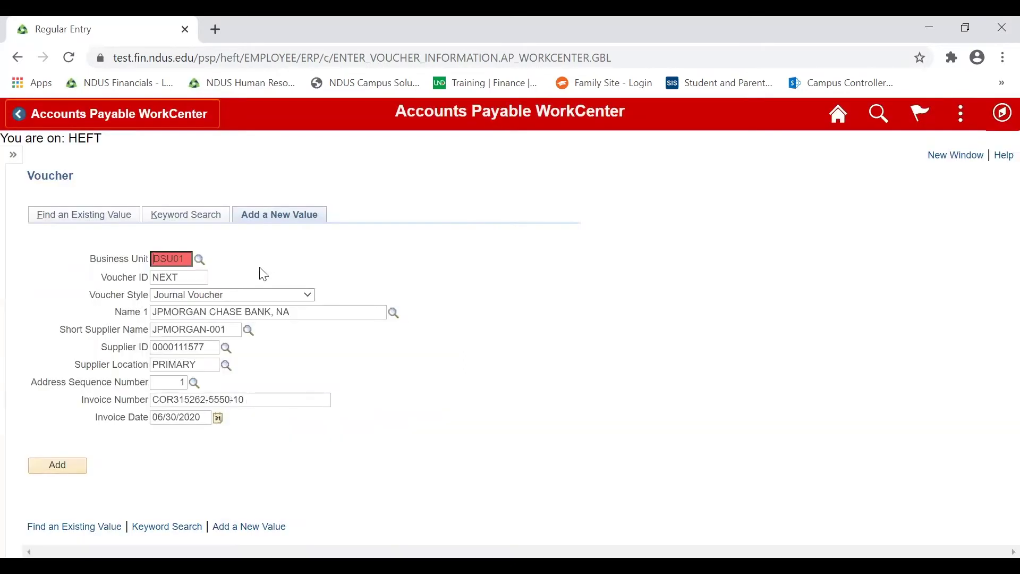
left_click(200, 260)
left_click(337, 356)
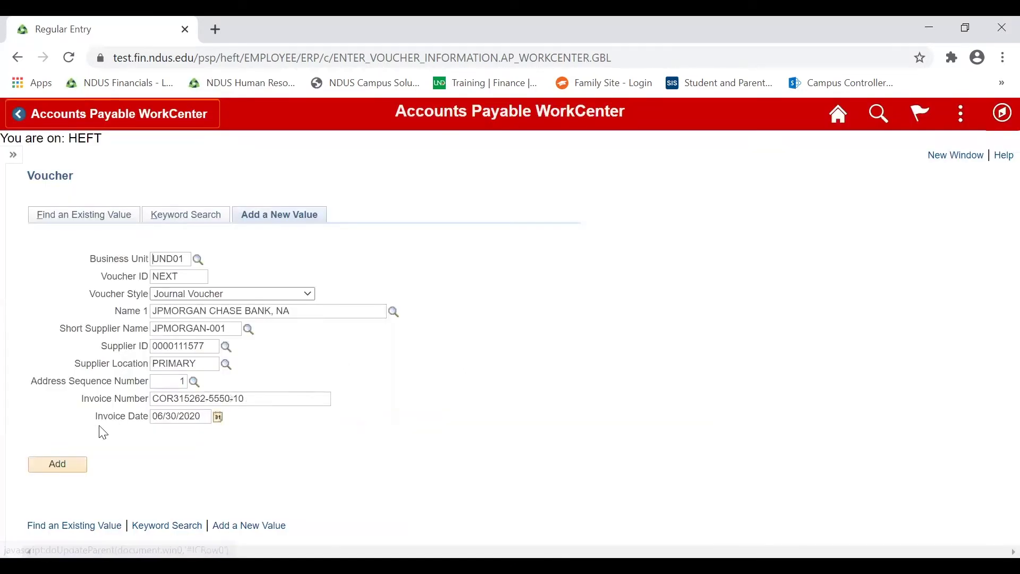
left_click(51, 463)
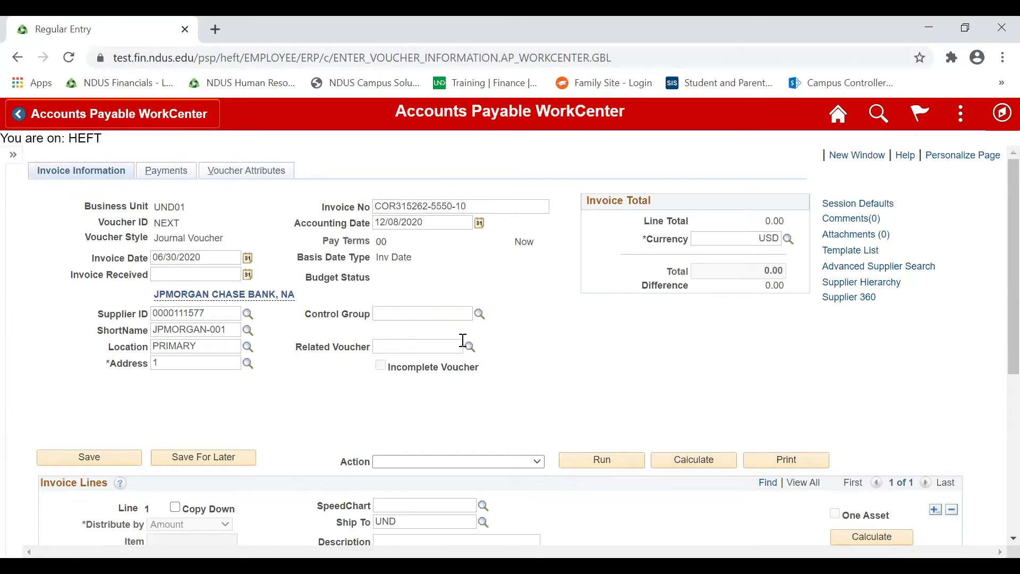
Set the related voucher to 00315262 on the voucher's invoice information.
type("3")
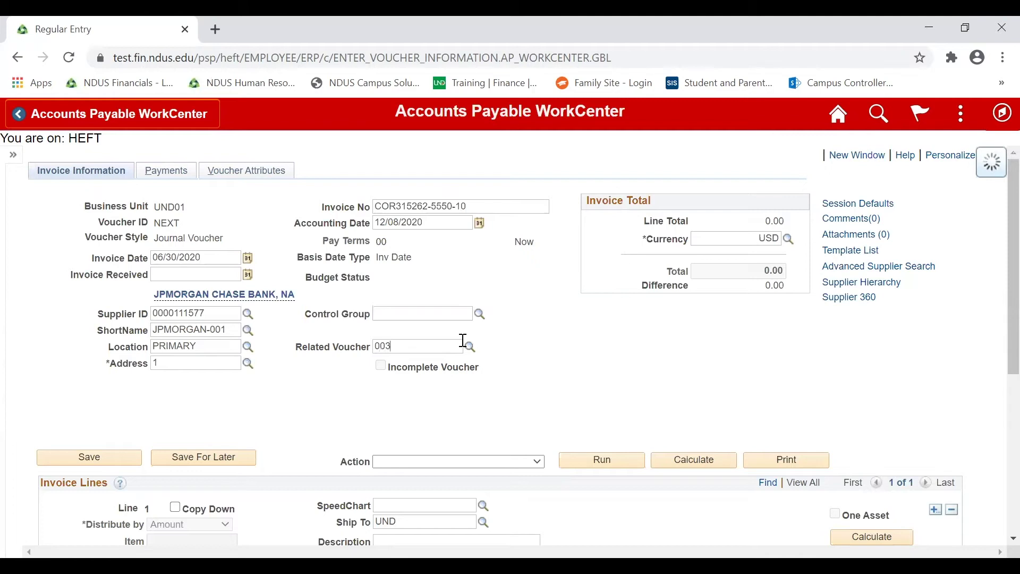
key("BackSpace")
type("315")
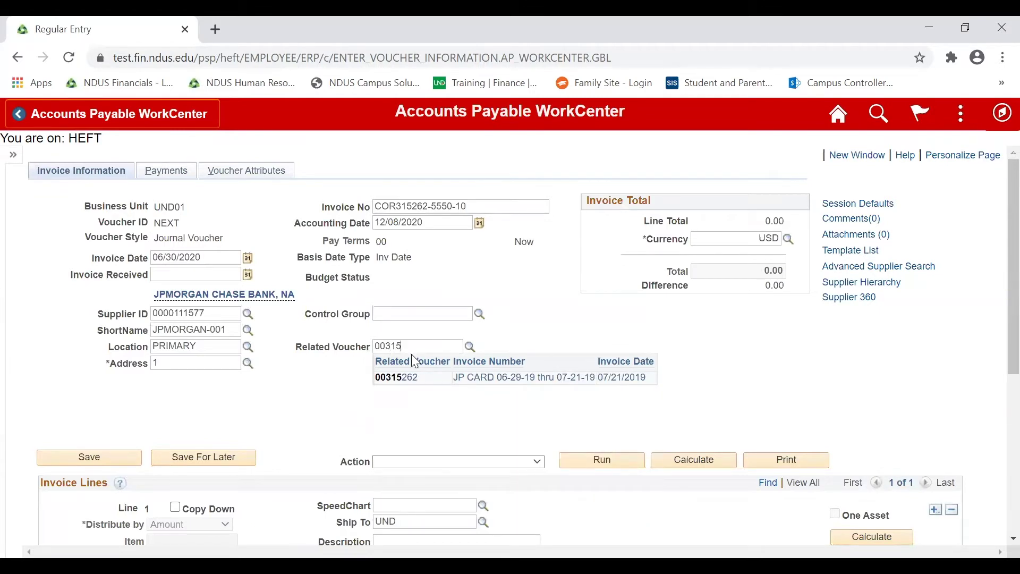
left_click(407, 379)
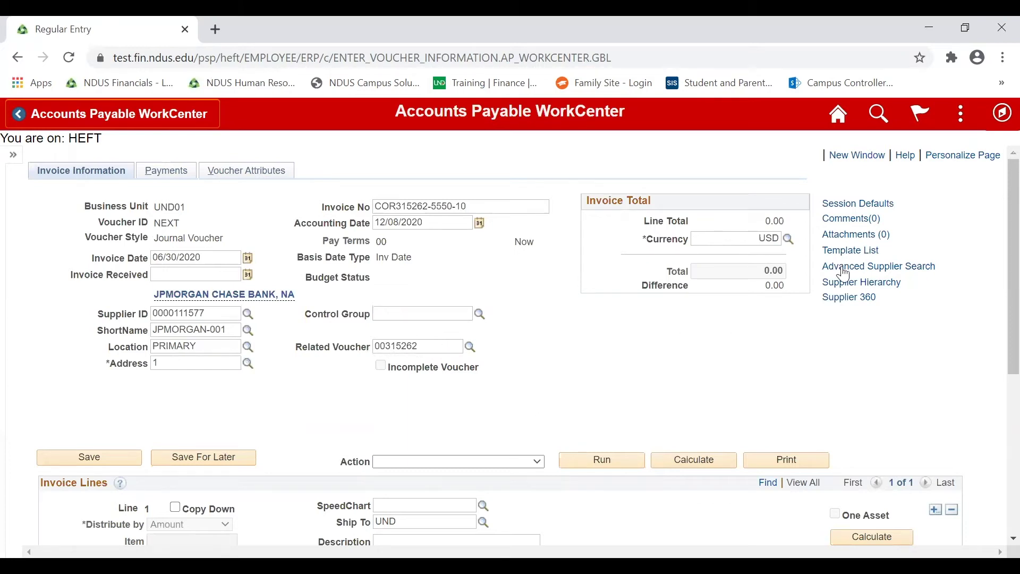
Attach the file 10012020 AP Journal FlowChart.xlsx to the voucher header and accept the attachment.
left_click(855, 237)
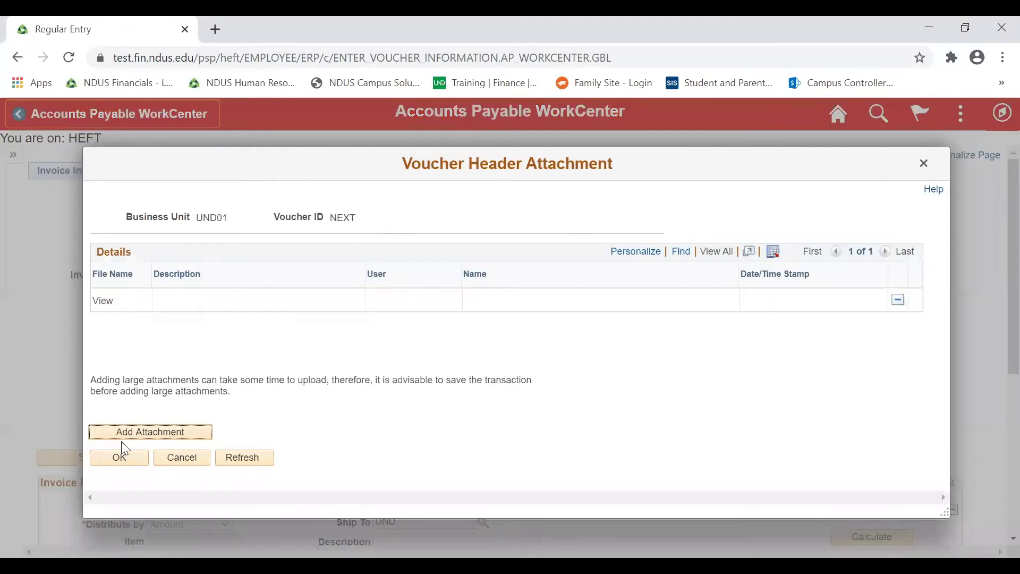
left_click(152, 433)
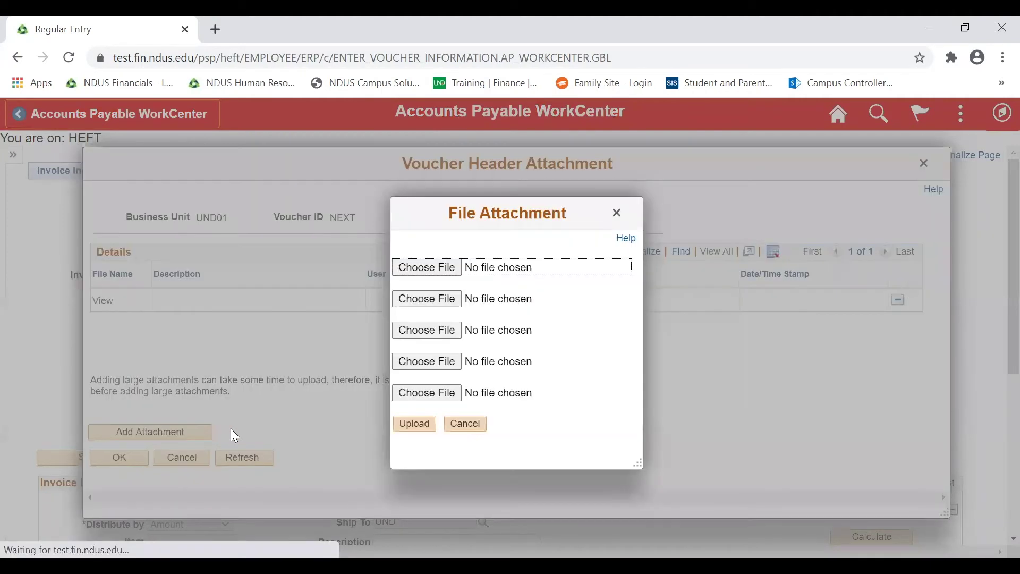
left_click(446, 267)
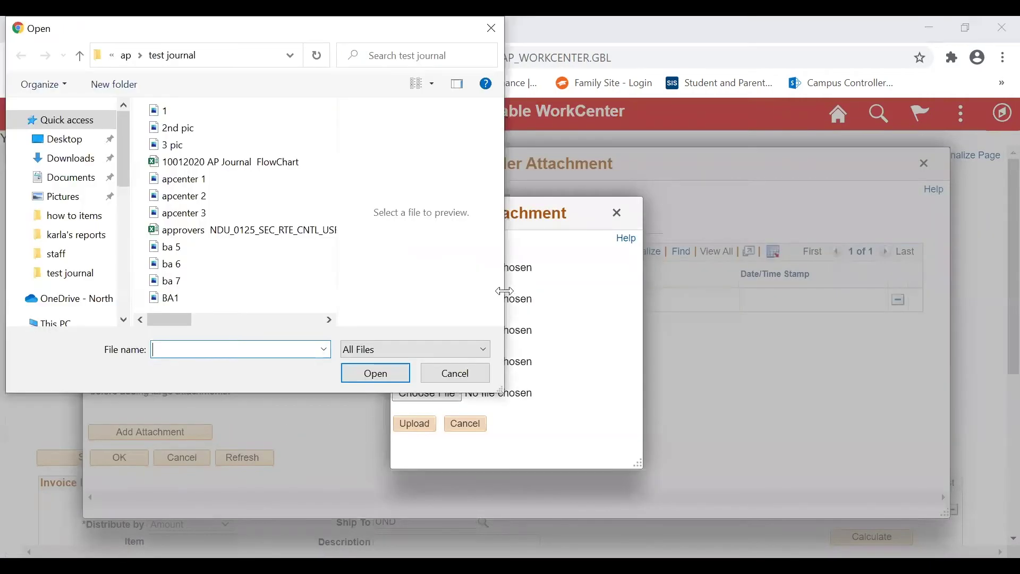
left_click(251, 165)
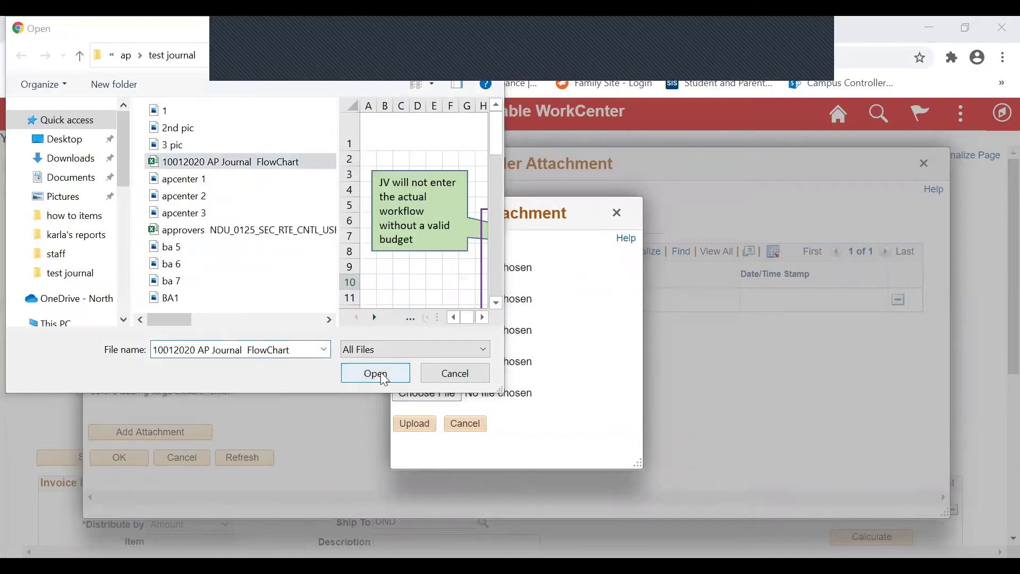
left_click(382, 376)
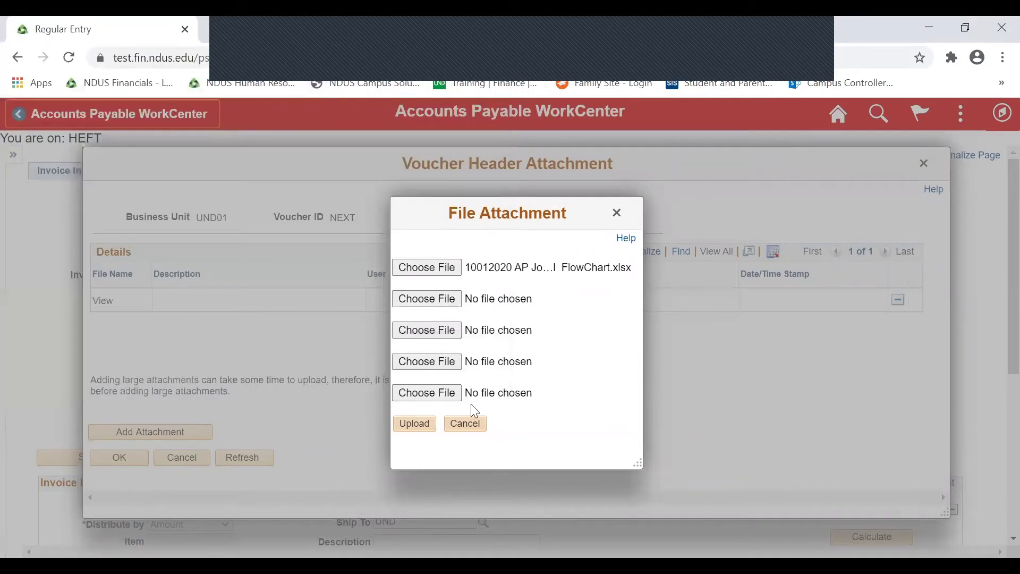
left_click(416, 424)
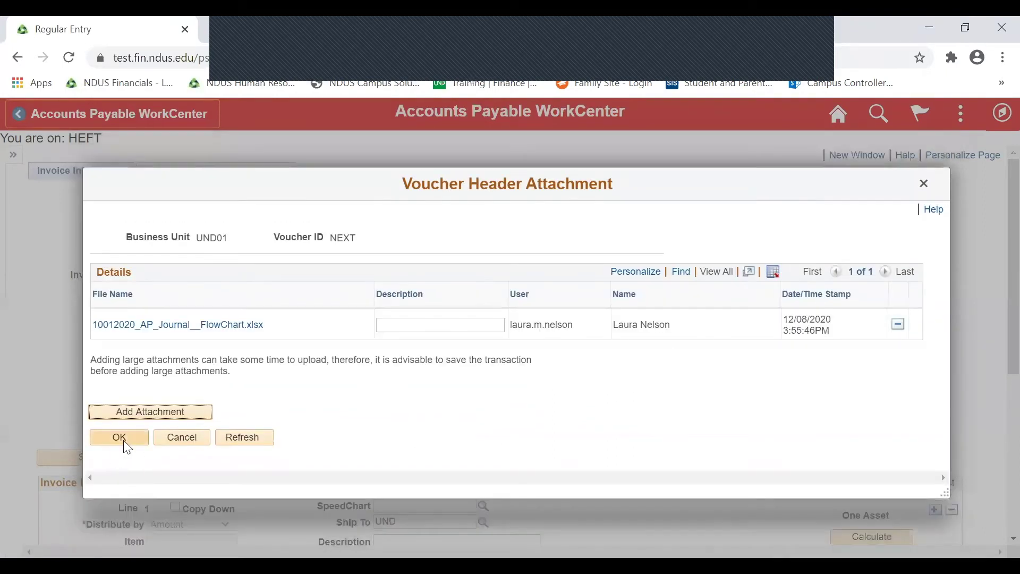
left_click(123, 439)
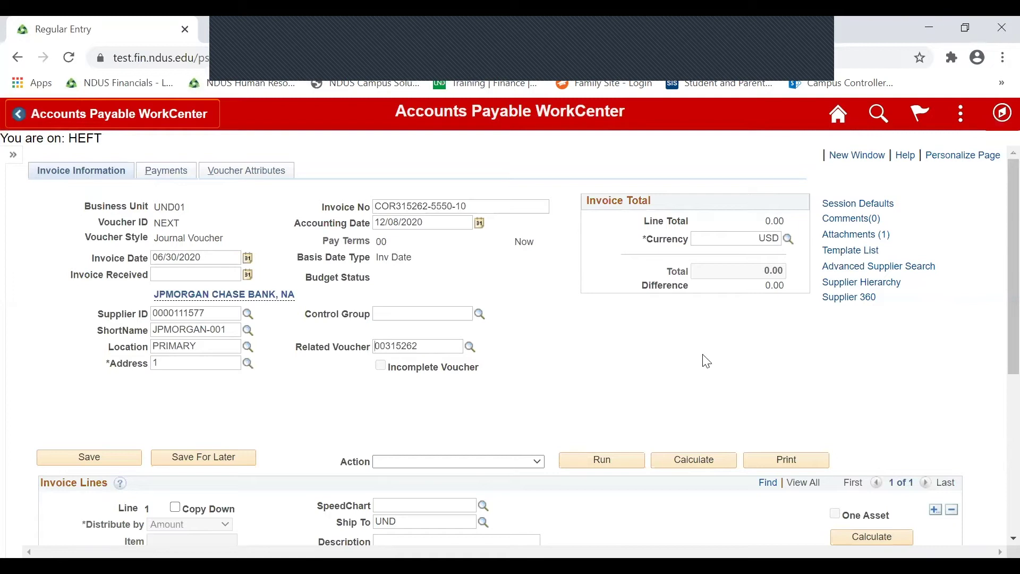
Enter Holiday Inn as the description of invoice line 1.
scroll(707, 361, "down", 3)
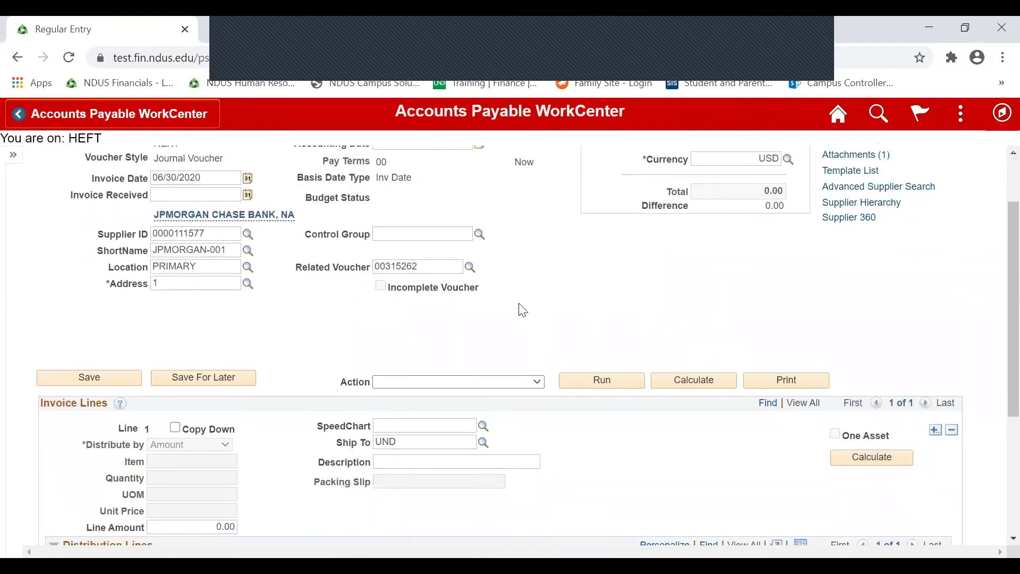
scroll(520, 310, "down", 3)
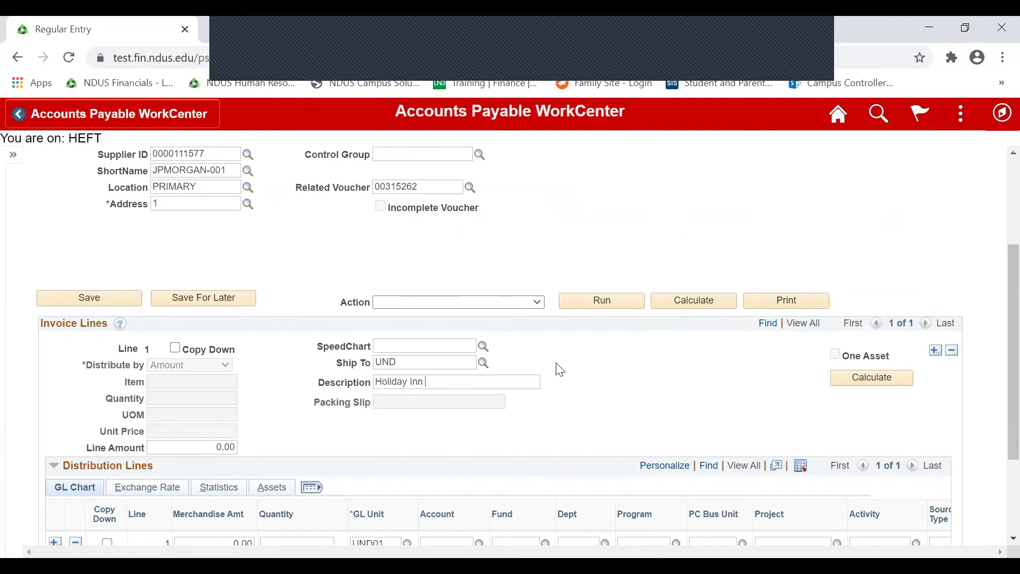
left_click(452, 380)
Add 3 more rows to the distribution lines of invoice line 1.
scroll(603, 377, "down", 3)
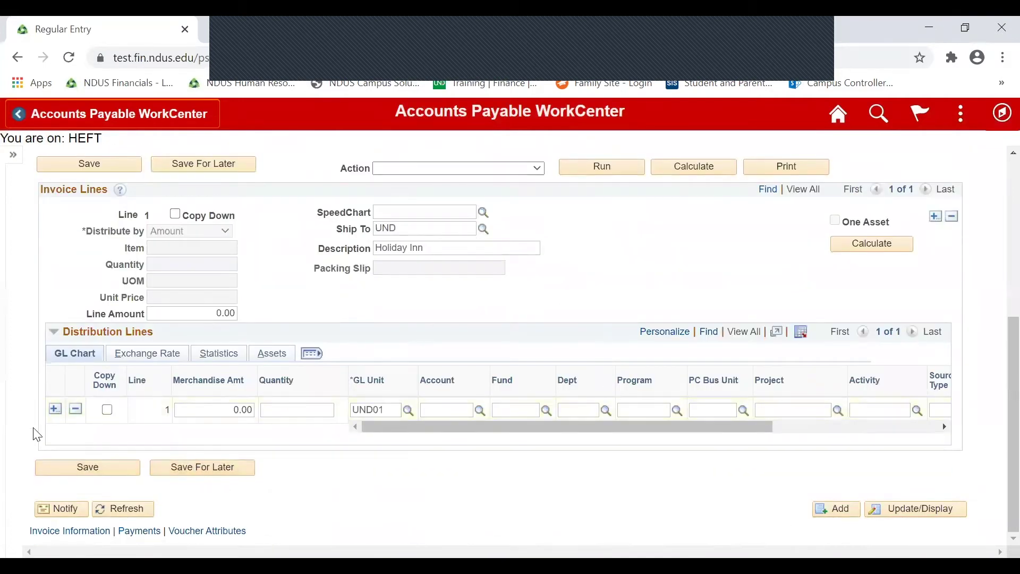
left_click(55, 409)
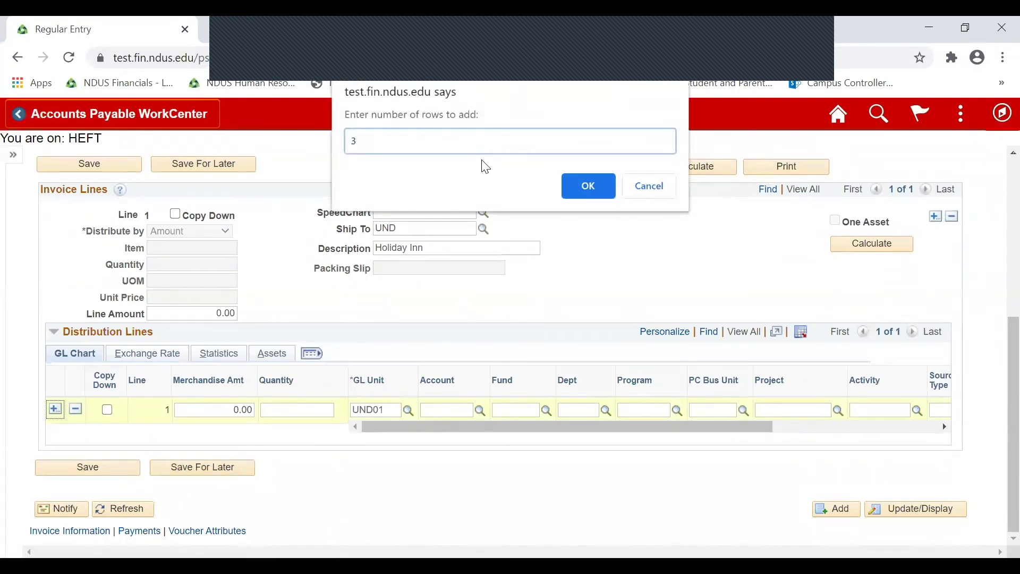
left_click(585, 182)
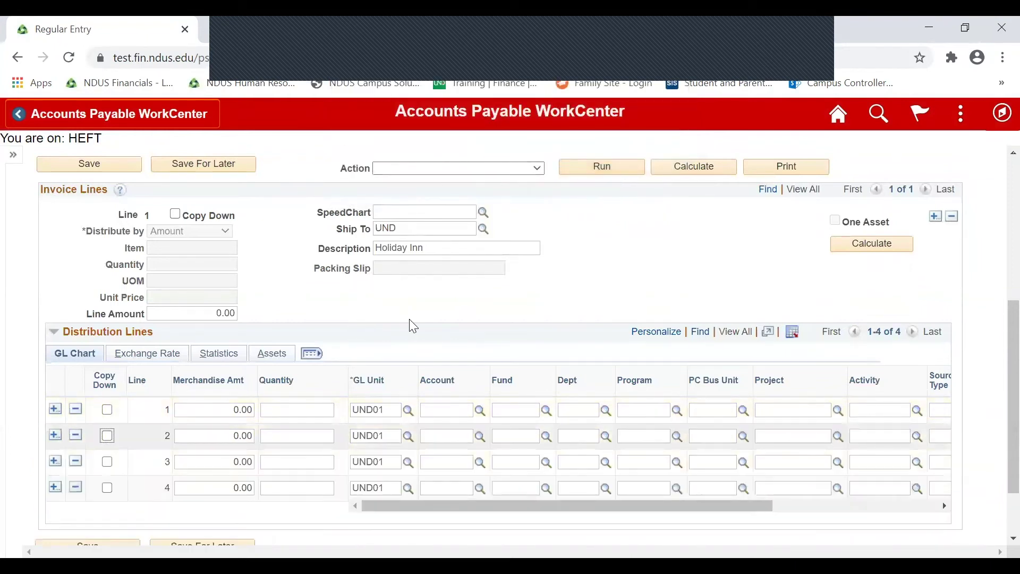
Set distribution line 1's merchandise amount to -50.00 and its account to 521015, In State - Lodging.
left_click(207, 409)
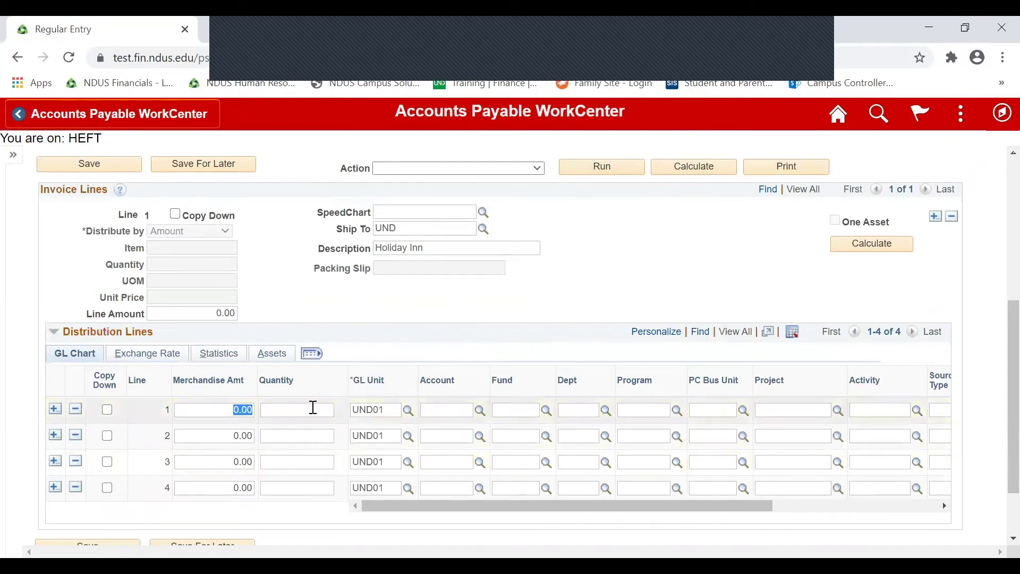
type("-50")
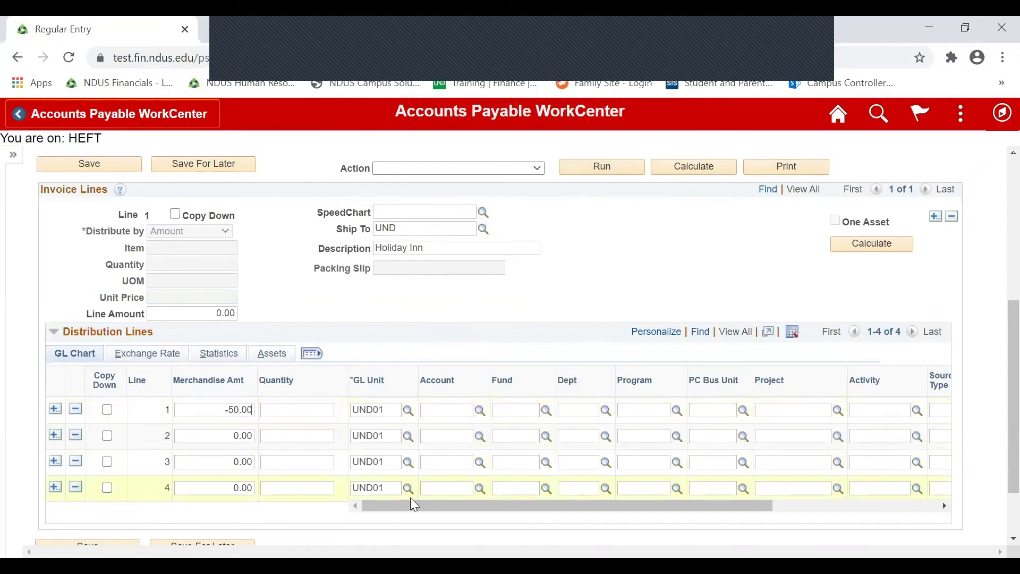
left_click(424, 408)
type("521")
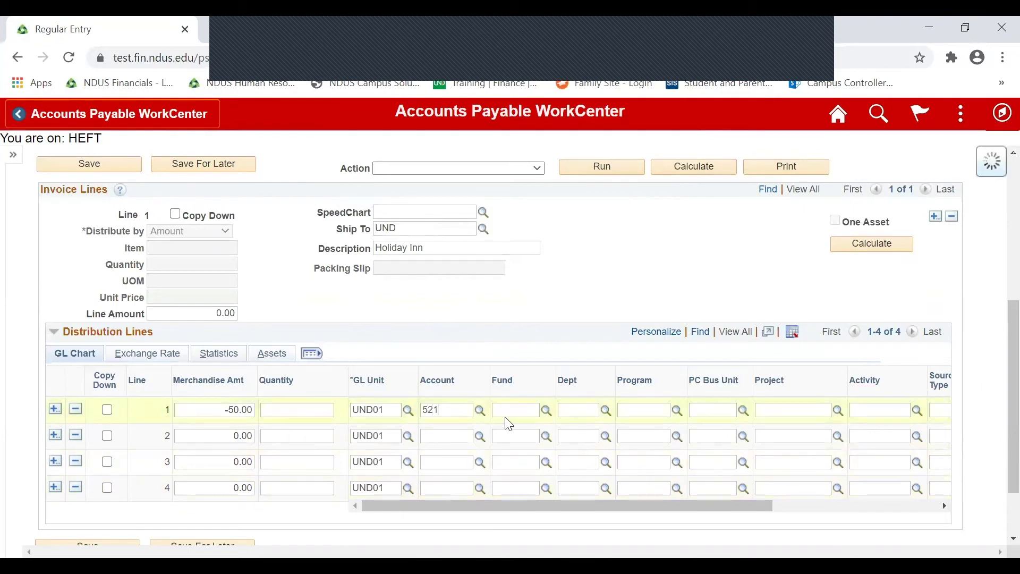
key("BackSpace")
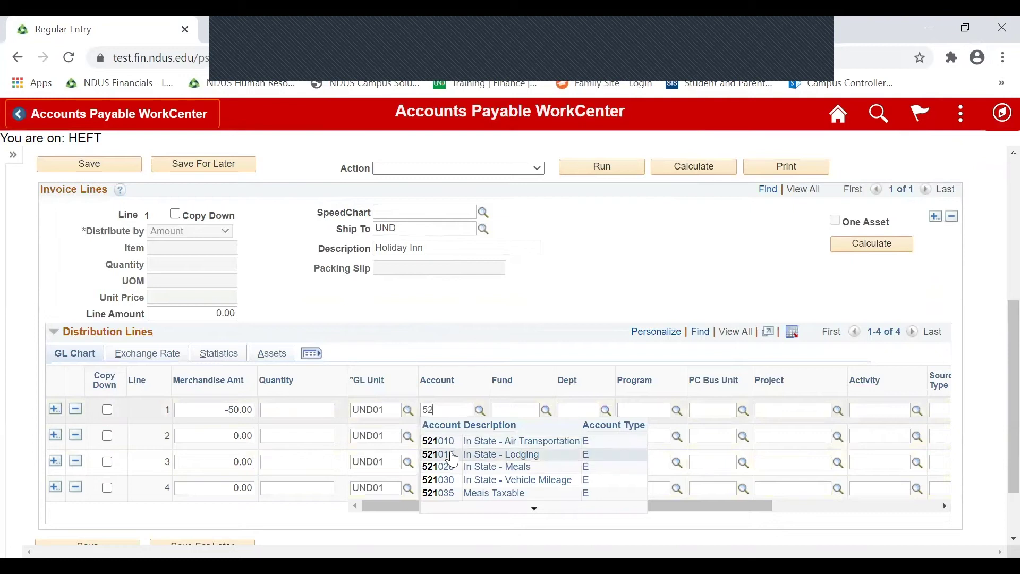
Set distribution line 1's fund to 21952 and its department to 5550.
left_click(526, 411)
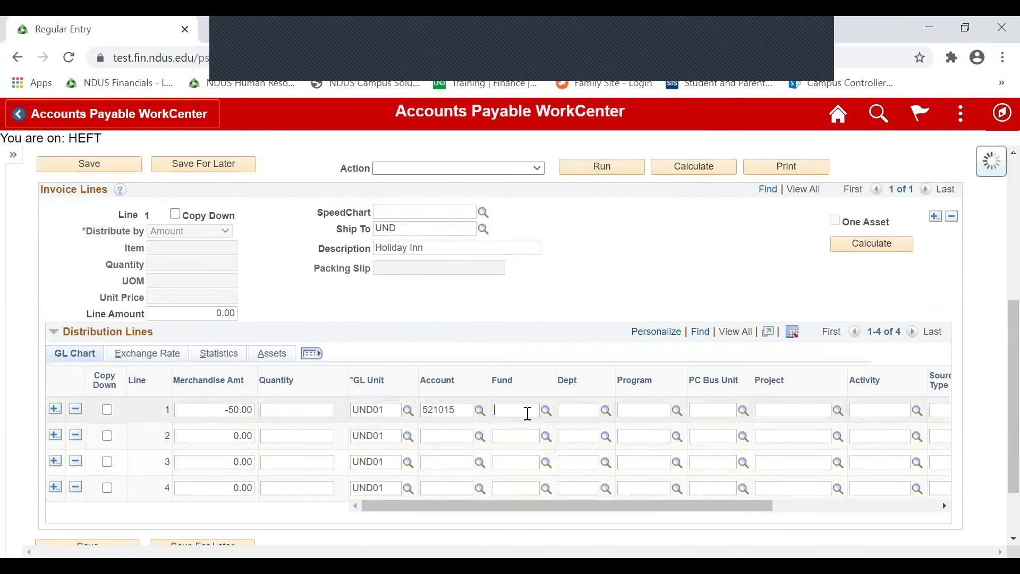
type("219")
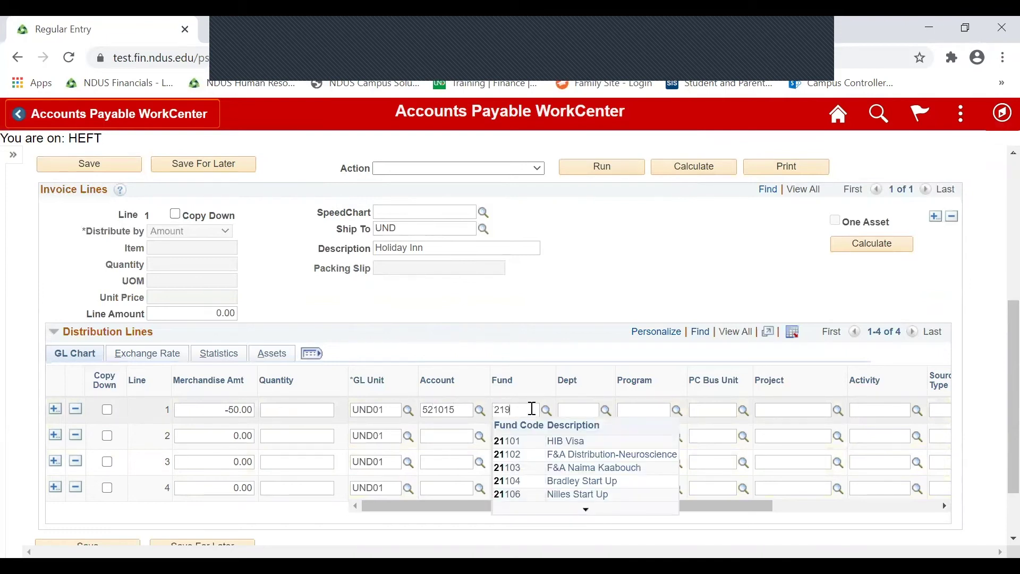
type("525")
left_click(514, 467)
left_click(585, 409)
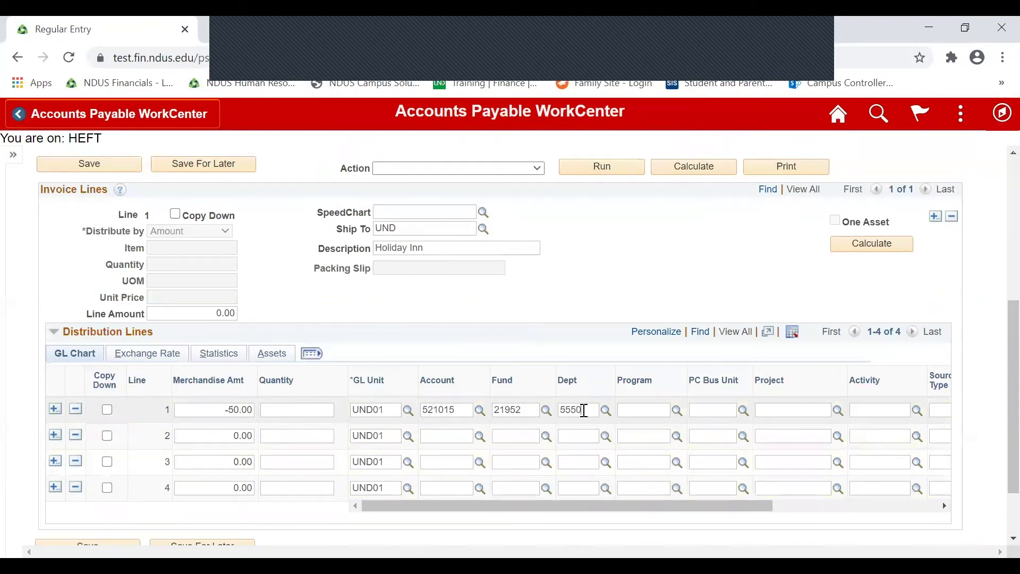
Set distribution line 2's merchandise amount to 50.00 and look up and select cash account 105251.
left_click(468, 432)
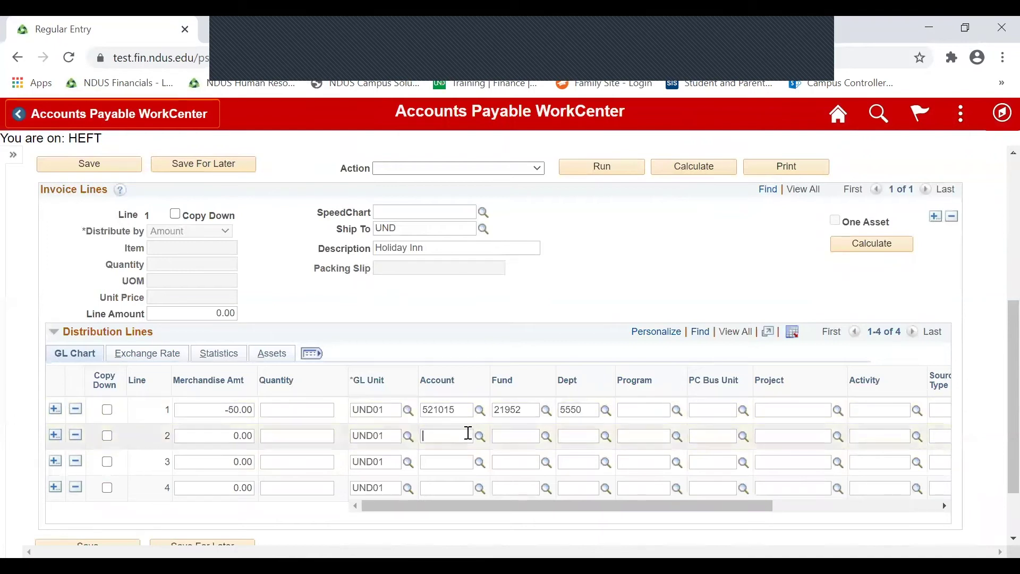
left_click_drag(230, 437, 291, 437)
type("50.00")
left_click(451, 432)
left_click(480, 436)
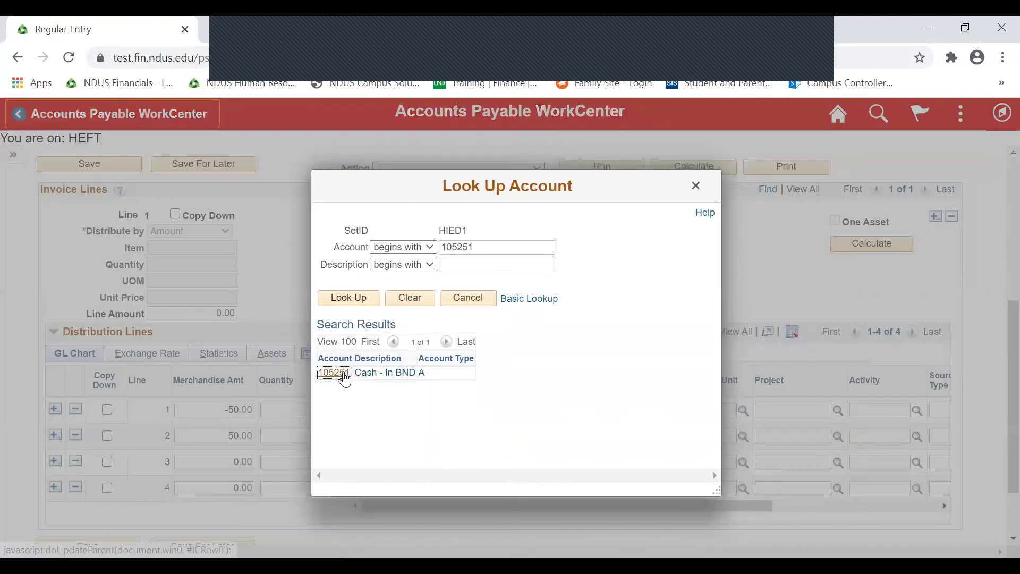
left_click(345, 374)
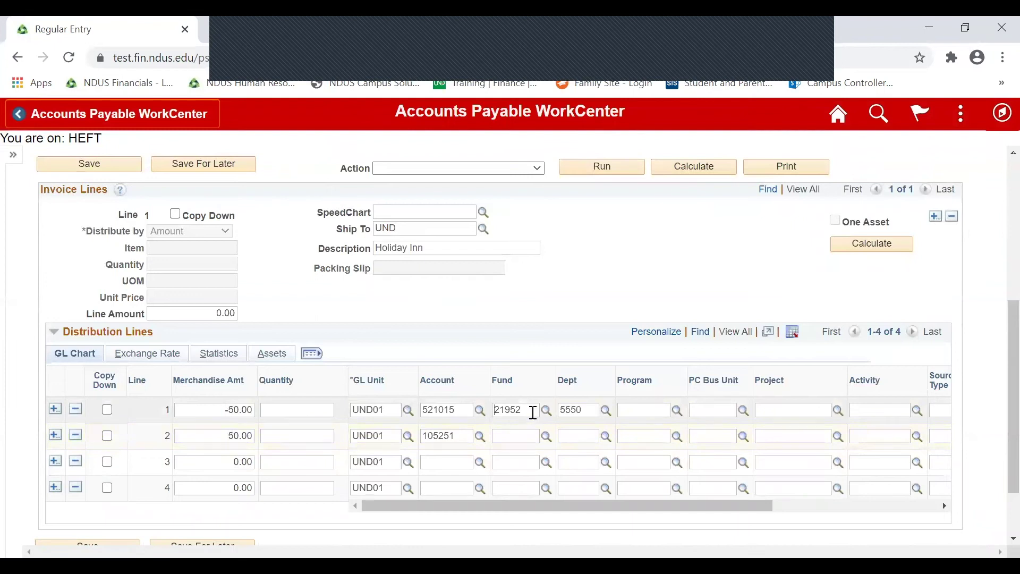
Copy fund 21952 and department 5550 from distribution line 1 to distribution line 2.
left_click_drag(535, 410, 494, 415)
key("ctrl+c")
left_click(506, 435)
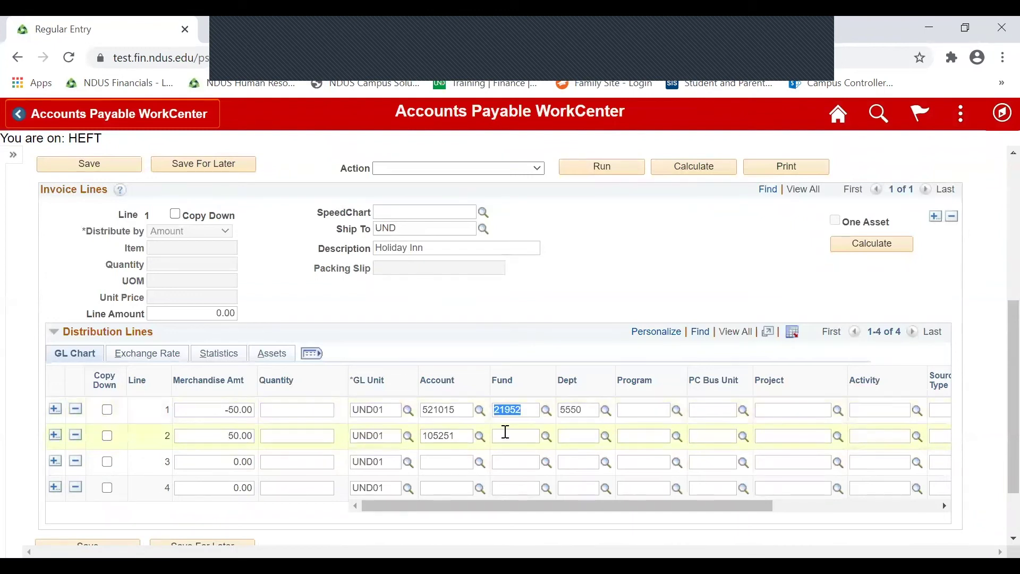
key("ctrl+v")
left_click_drag(583, 412, 556, 414)
left_click(578, 432)
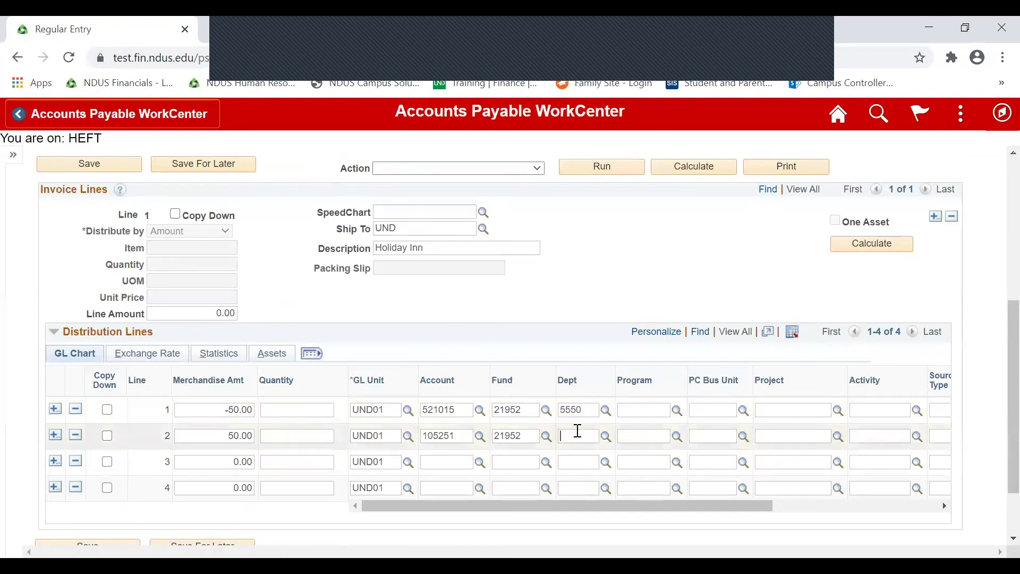
key("ctrl+v")
left_click(311, 440)
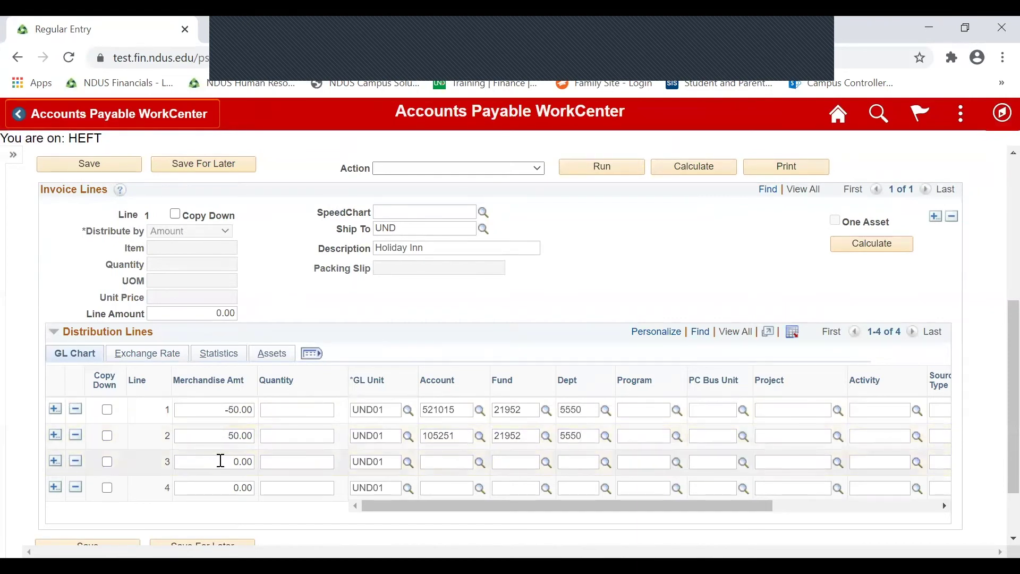
Set distribution line 3's merchandise amount to 50.00 and its account to 521015, In State - Lodging.
left_click_drag(221, 461, 324, 460)
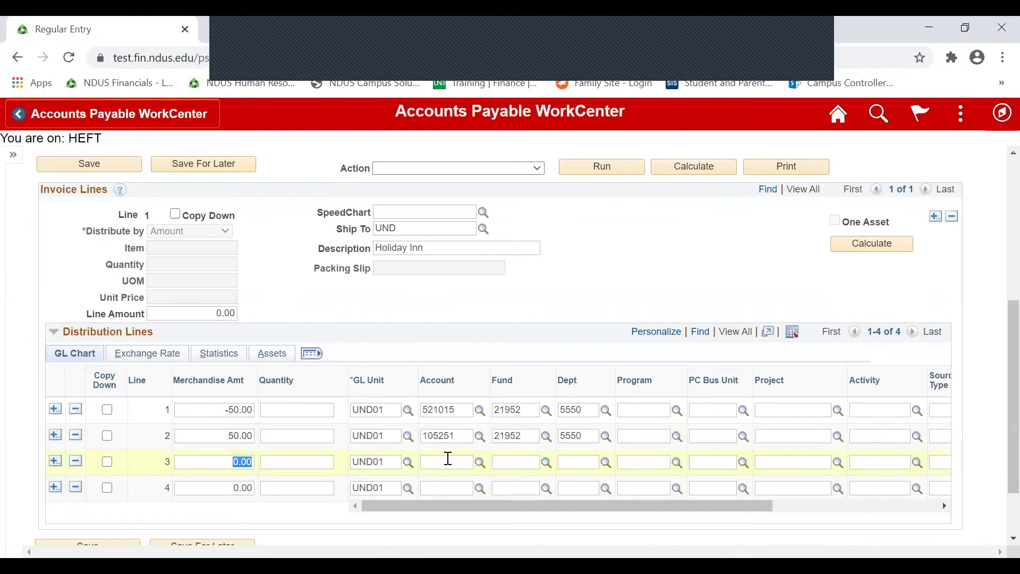
type("50.00")
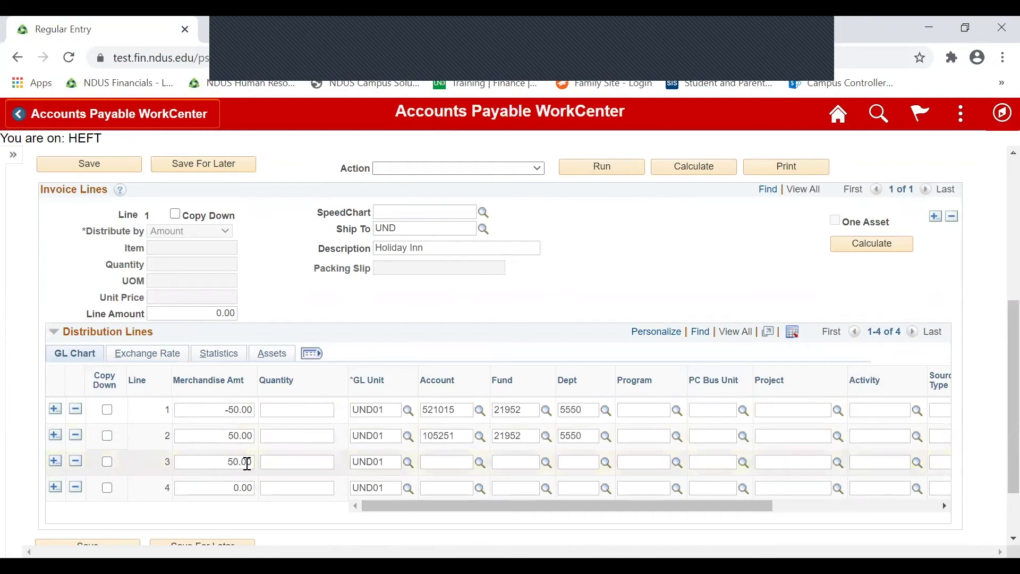
left_click(447, 460)
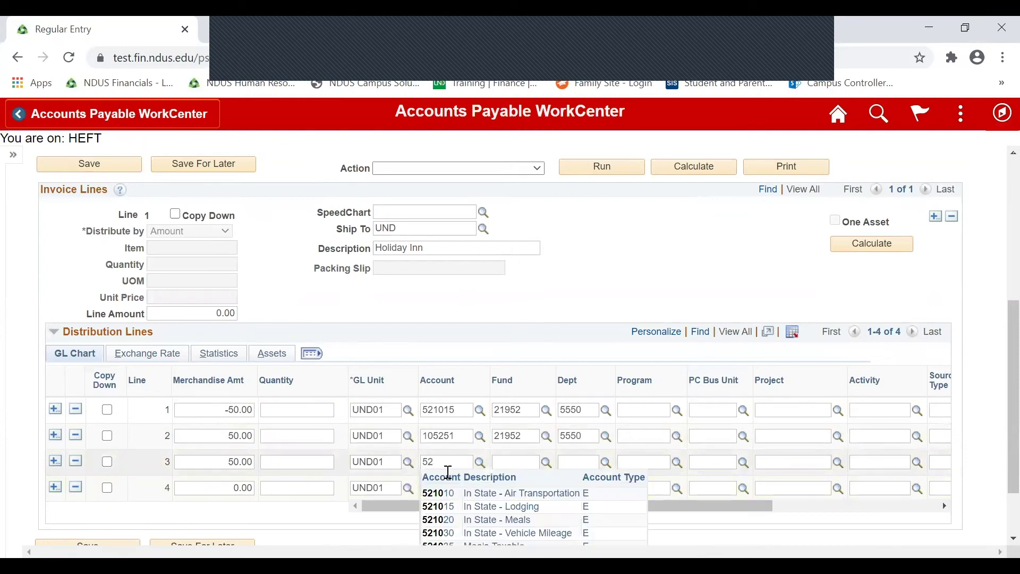
left_click(446, 511)
left_click(523, 462)
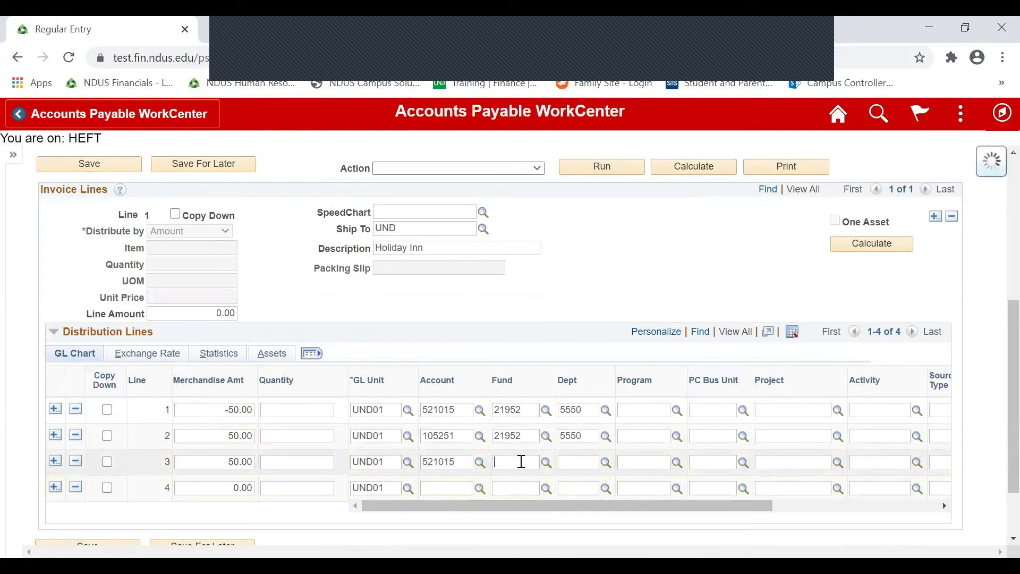
type("41")
key("BackSpace")
key("BackSpace")
type("800")
key("BackSpace")
key("BackSpace")
key("BackSpace")
type("810")
type("8180")
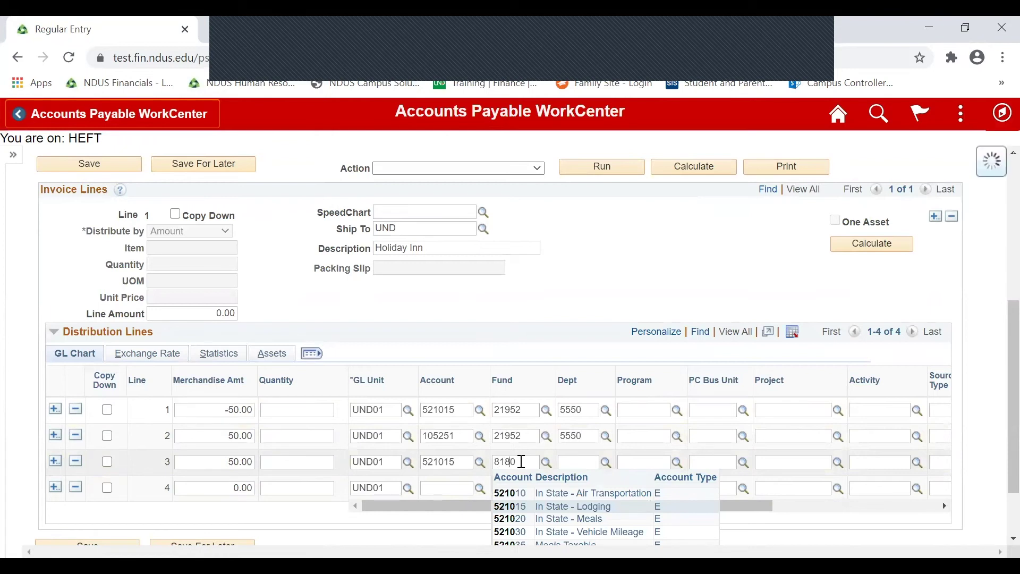
Set distribution line 3's fund to 41800, Institutional Support, and its department to 3150.
left_click_drag(519, 461, 471, 459)
type("41800")
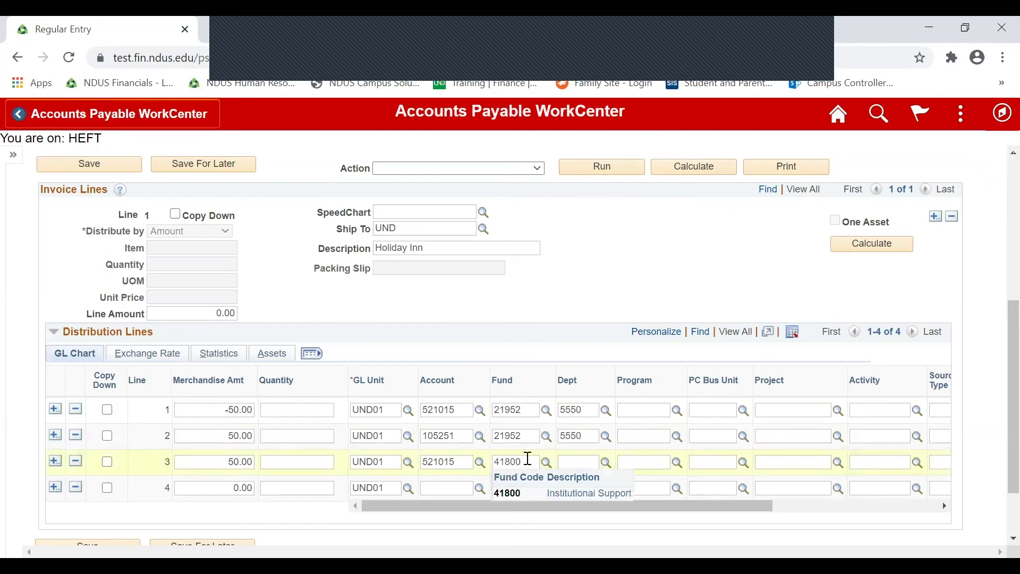
left_click(511, 494)
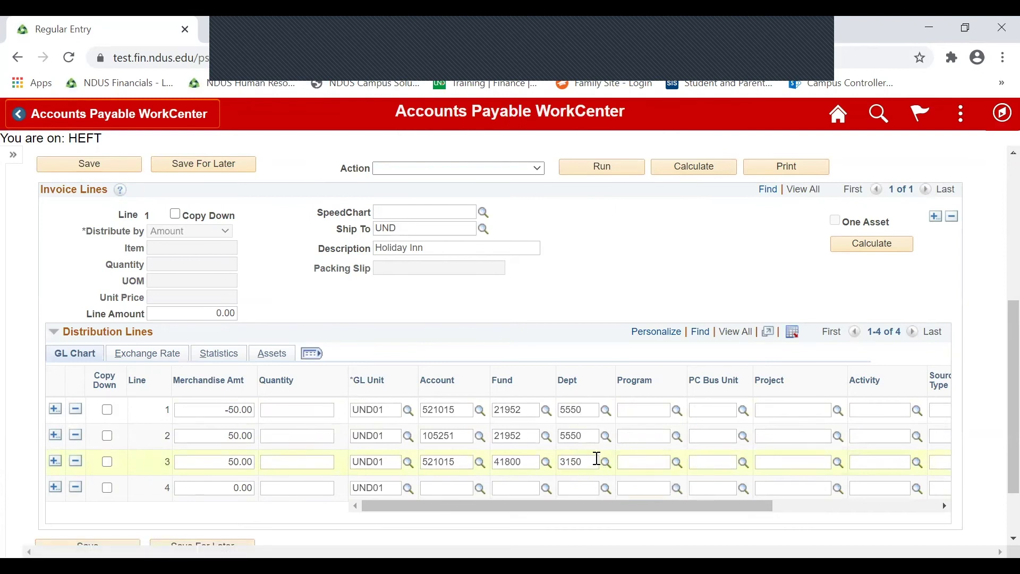
left_click(606, 463)
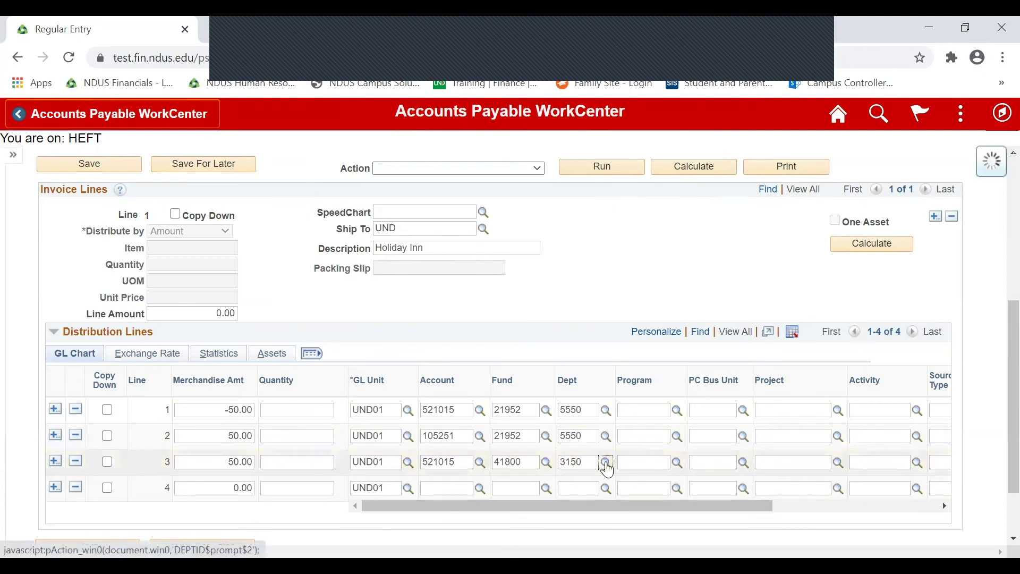
left_click(693, 187)
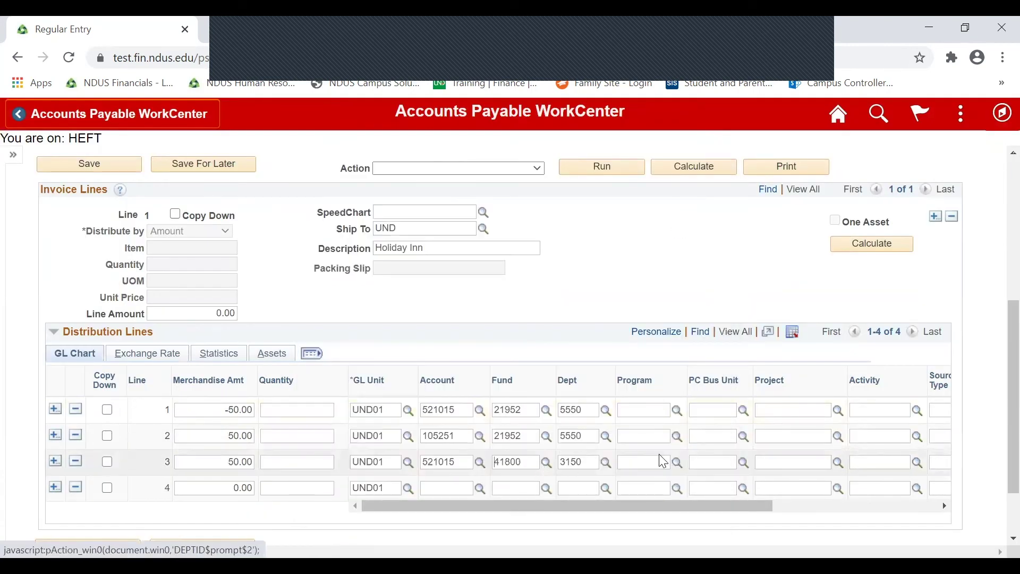
Set distribution line 3's program to 0COVD, Covid-19 Expenses, and its PC business unit to UND01.
left_click(664, 461)
type("0Cd")
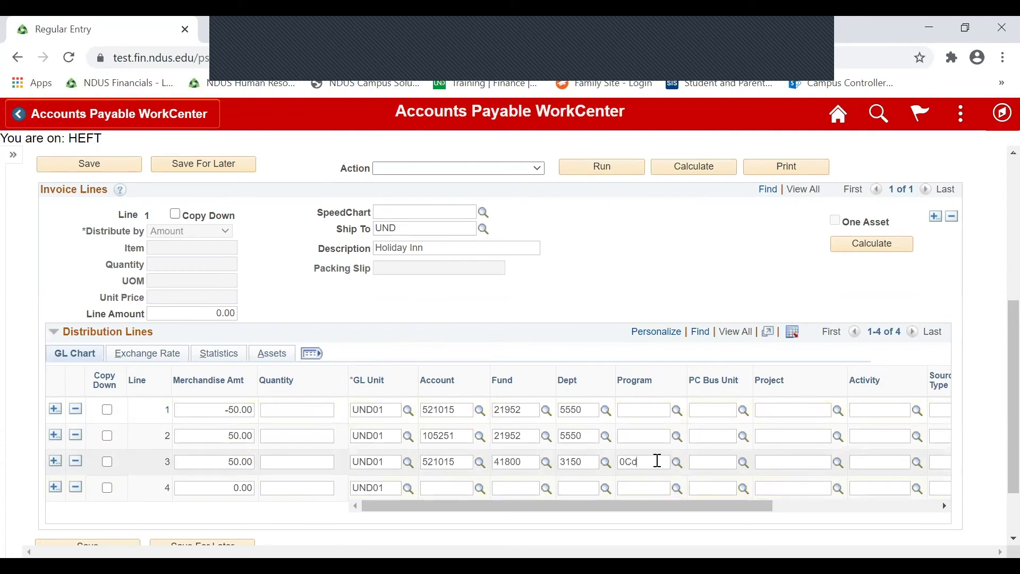
type("o")
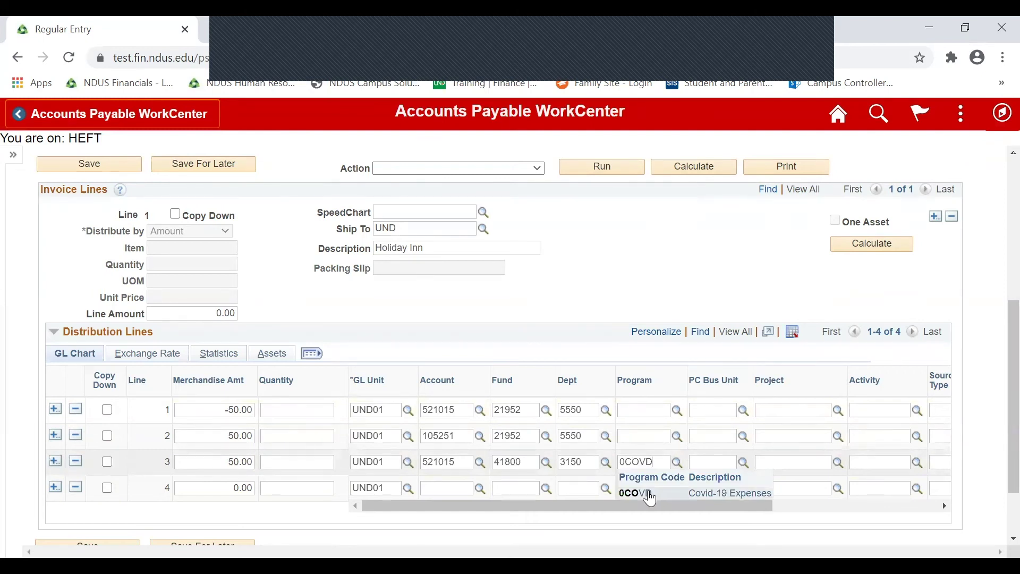
left_click(713, 463)
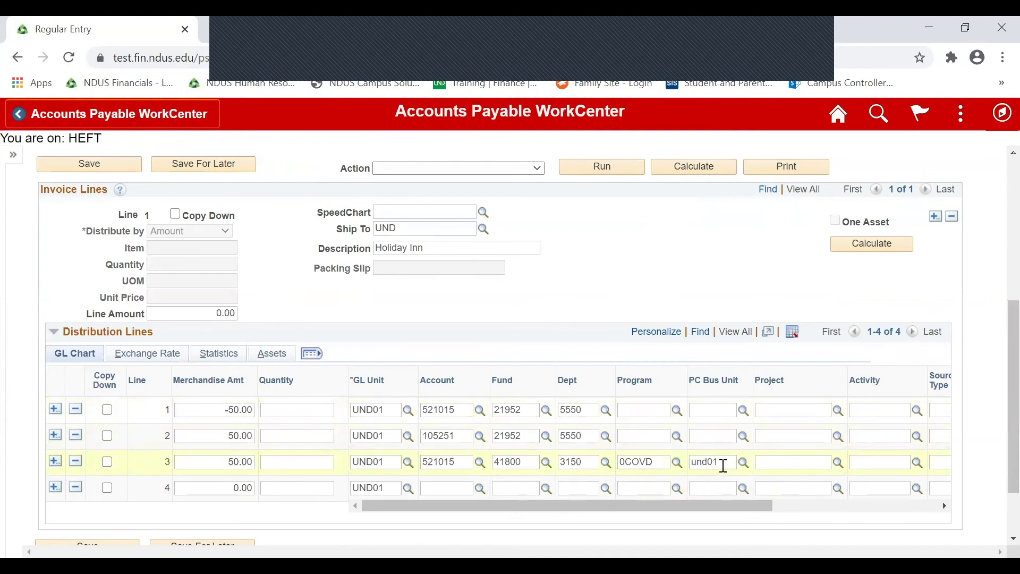
Look up and select project UND0025220 for distribution line 3 and set its activity to 1.
left_click(819, 460)
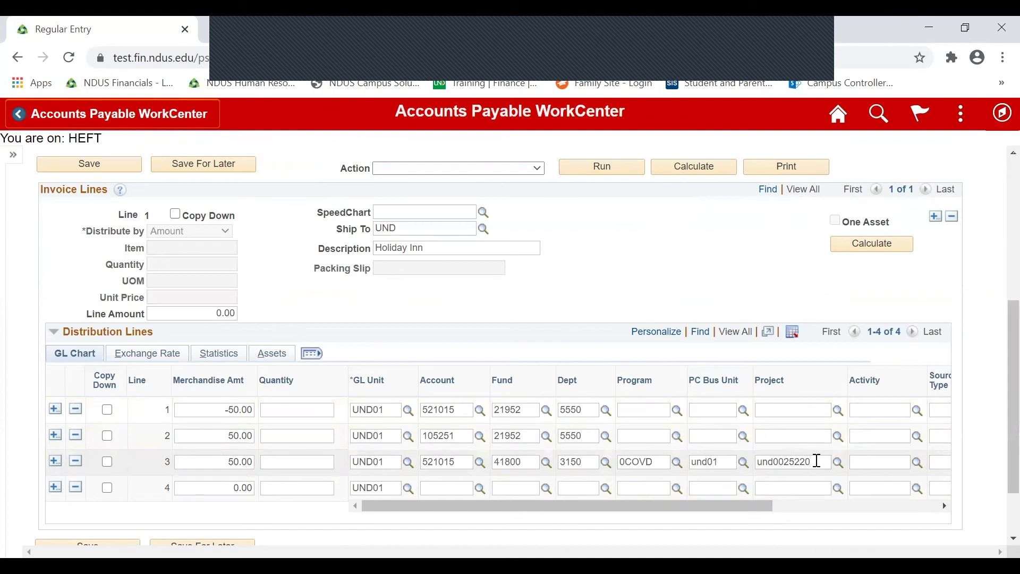
left_click(787, 461)
left_click(838, 463)
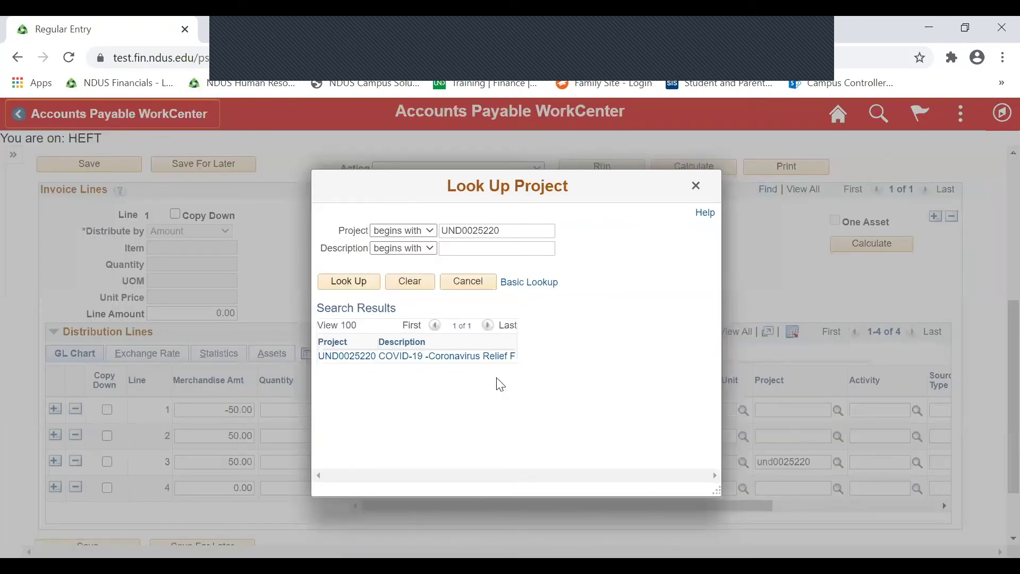
left_click(350, 356)
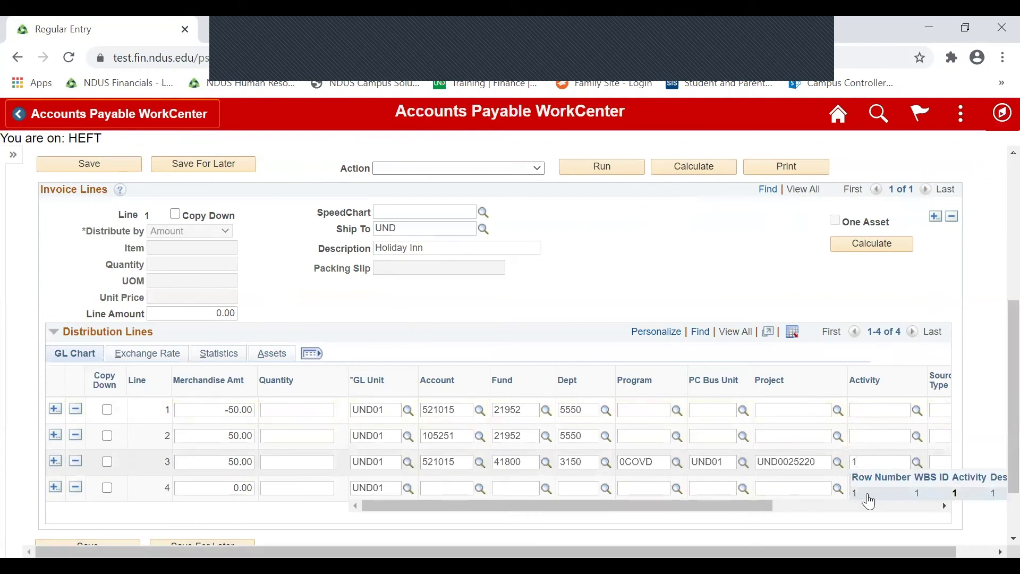
Set distribution line 4's merchandise amount to -50.00 and its account to 105251.
left_click(205, 486)
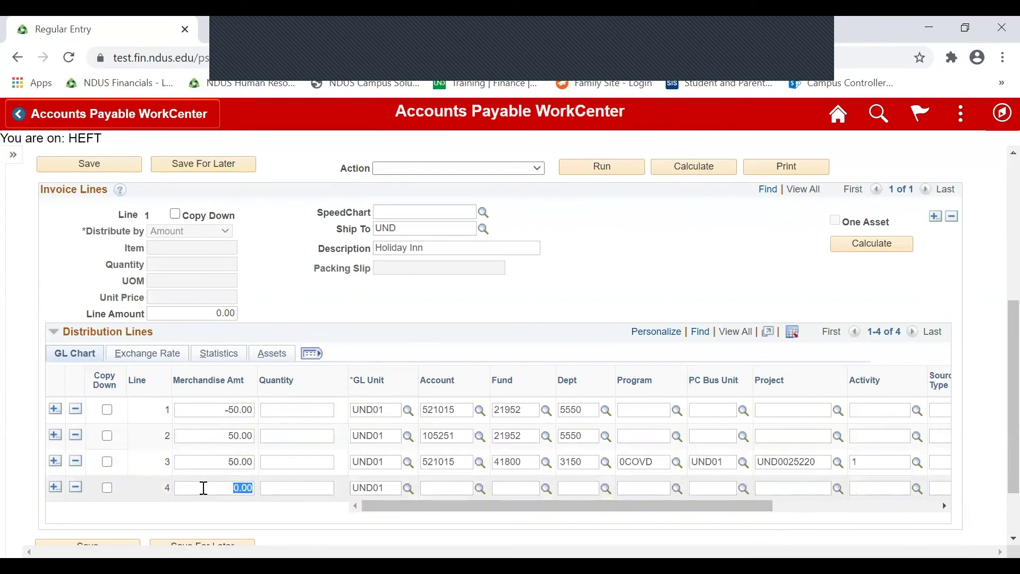
key("BackSpace")
type("-50.00")
left_click(446, 487)
type("105")
type("5")
key("BackSpace")
key("BackSpace")
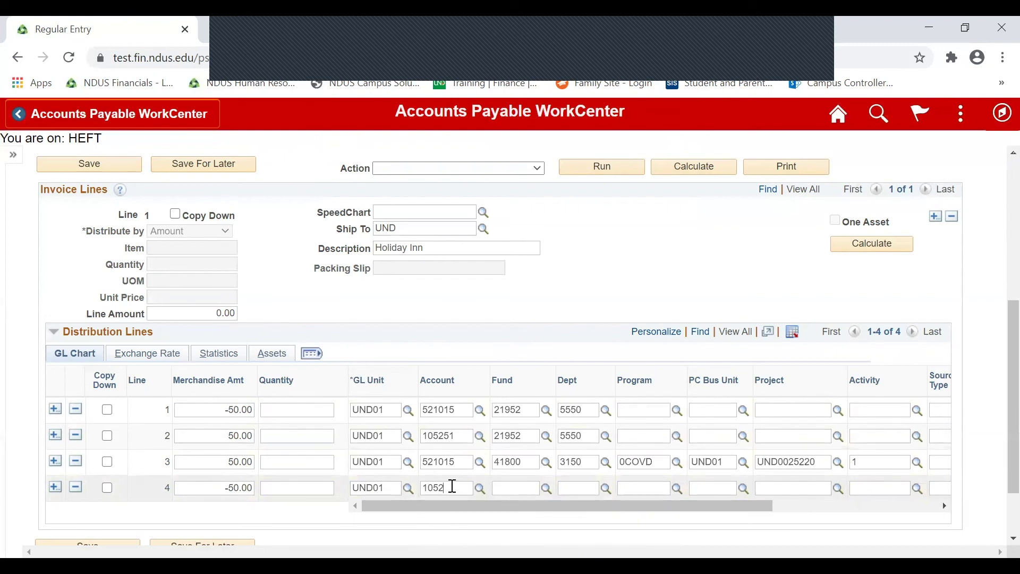
type("251")
Set distribution line 4's fund to 41800 and copy department 3150 from line 3 into it.
left_click(511, 487)
type("418")
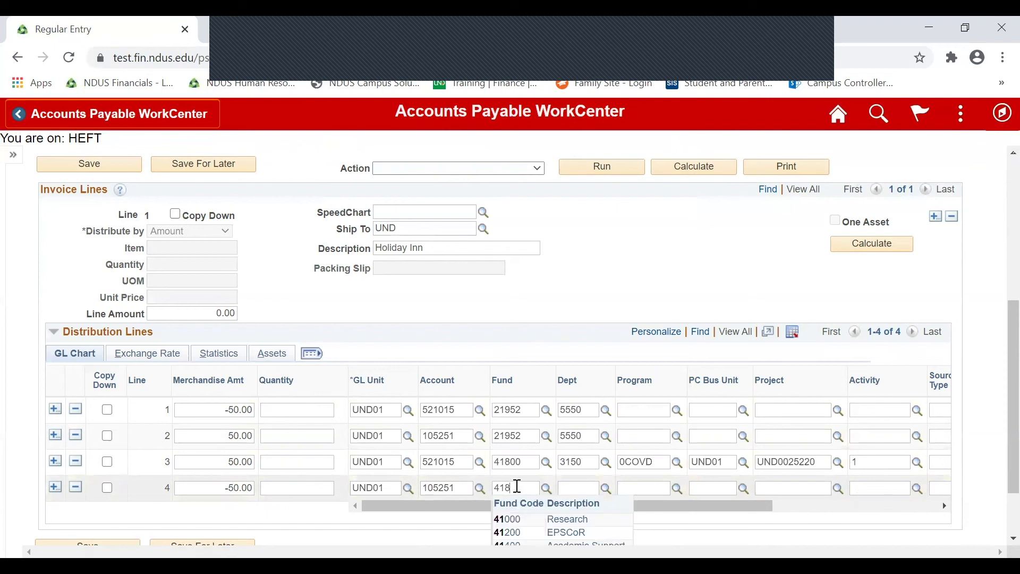
left_click(507, 521)
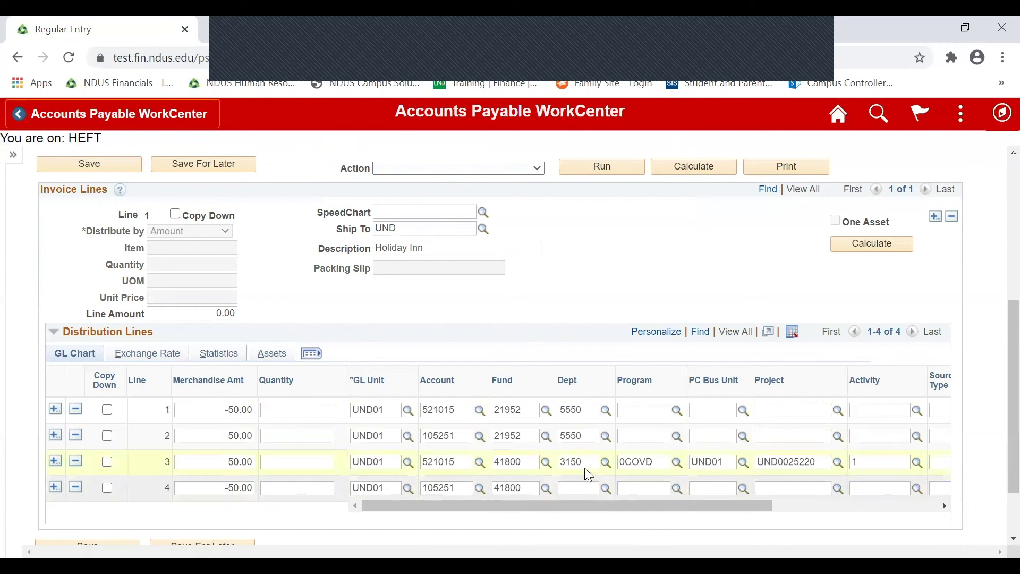
left_click_drag(591, 462, 552, 463)
key("ctrl+c")
left_click(577, 487)
key("ctrl+v")
Copy program 0COVD and PC business unit UND01 from distribution line 3 to line 4.
left_click(656, 461)
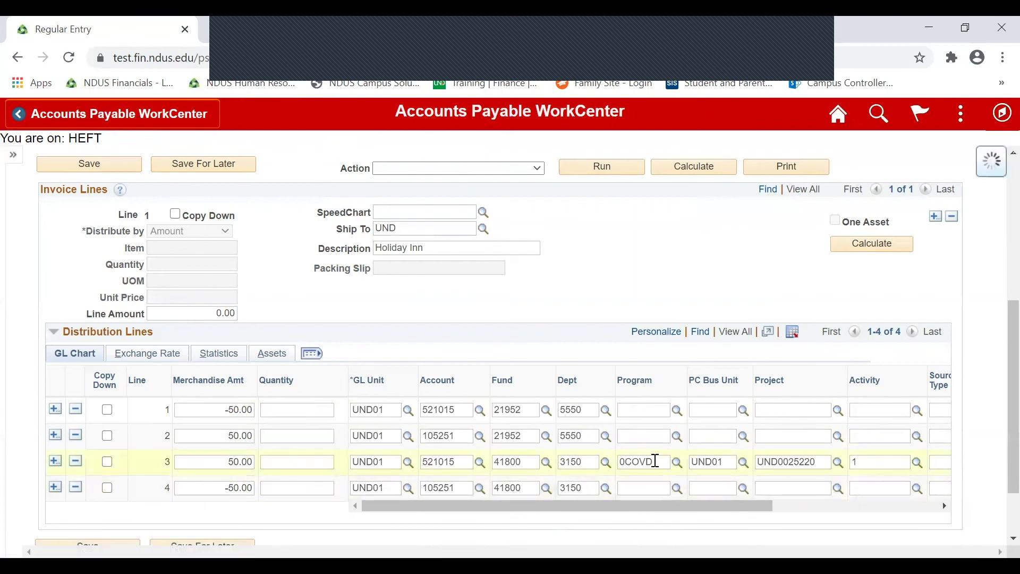
left_click_drag(656, 461, 619, 462)
key("ctrl+c")
left_click(632, 488)
key("ctrl+v")
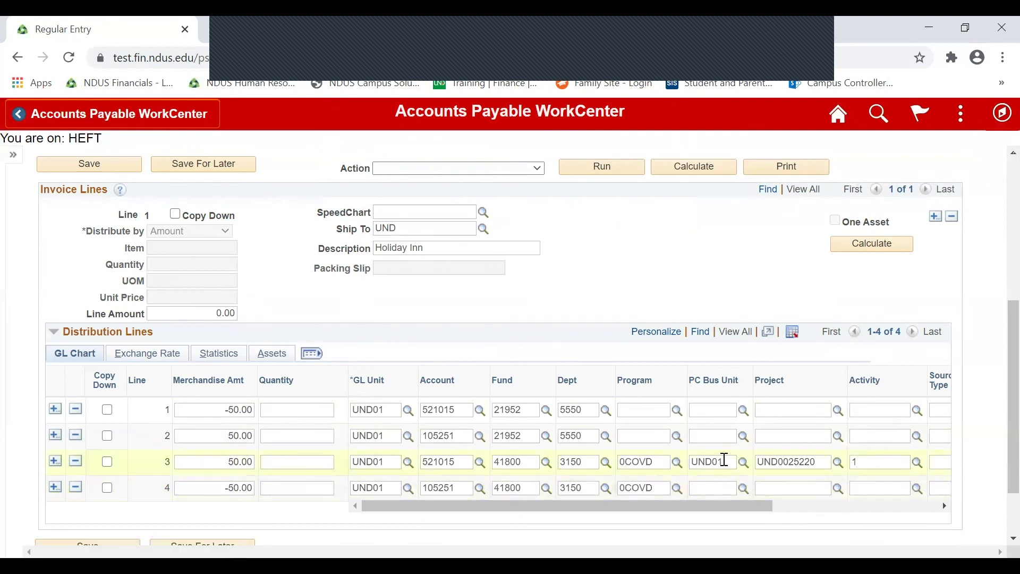
left_click_drag(725, 459, 678, 462)
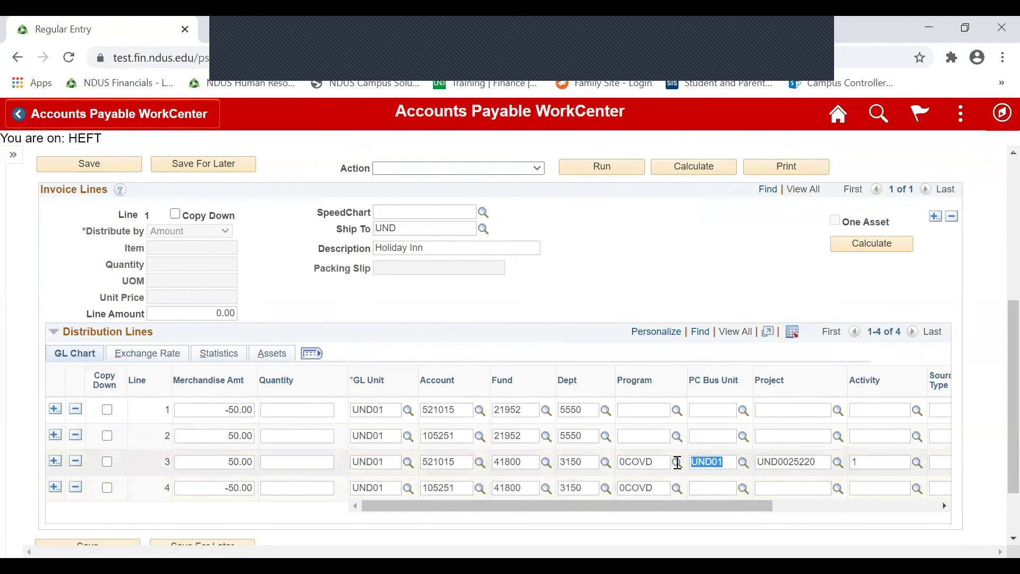
key("ctrl+c")
left_click(706, 487)
key("ctrl+v")
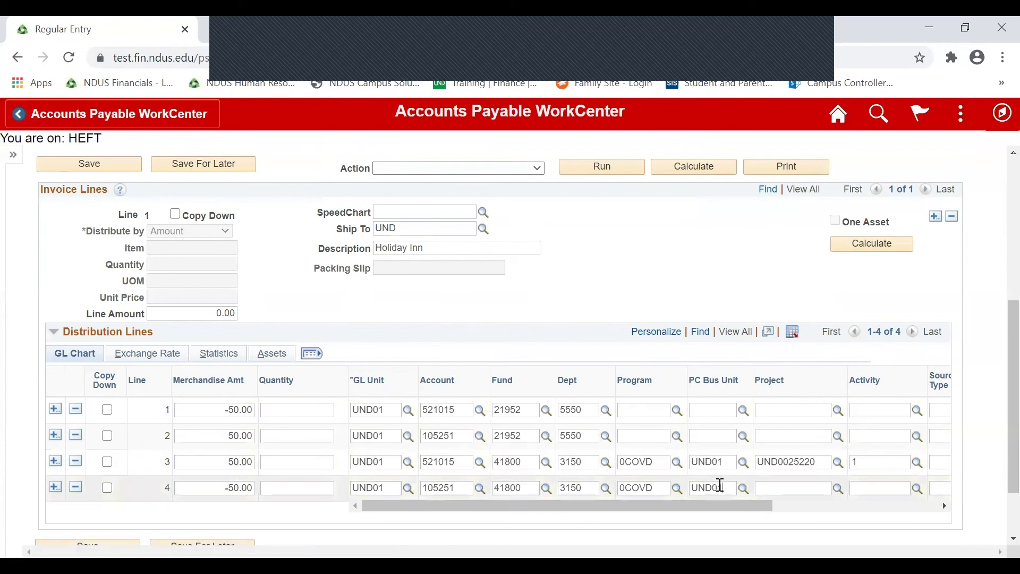
Copy project UND0025220 from distribution line 3 to line 4 and set line 4's activity to 1.
left_click(795, 462)
left_click_drag(797, 459, 760, 462)
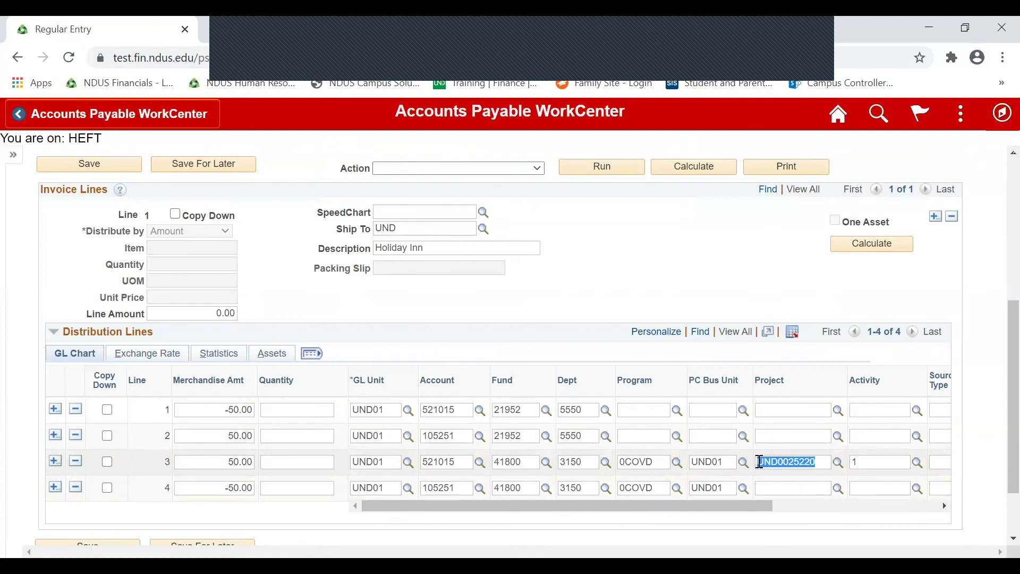
key("ctrl+c")
left_click(758, 488)
key("ctrl+v")
left_click(860, 461)
type("1")
left_click(860, 489)
type("1")
Save the journal voucher for later and check the voucher ID assigned to it.
scroll(867, 468, "down", 2)
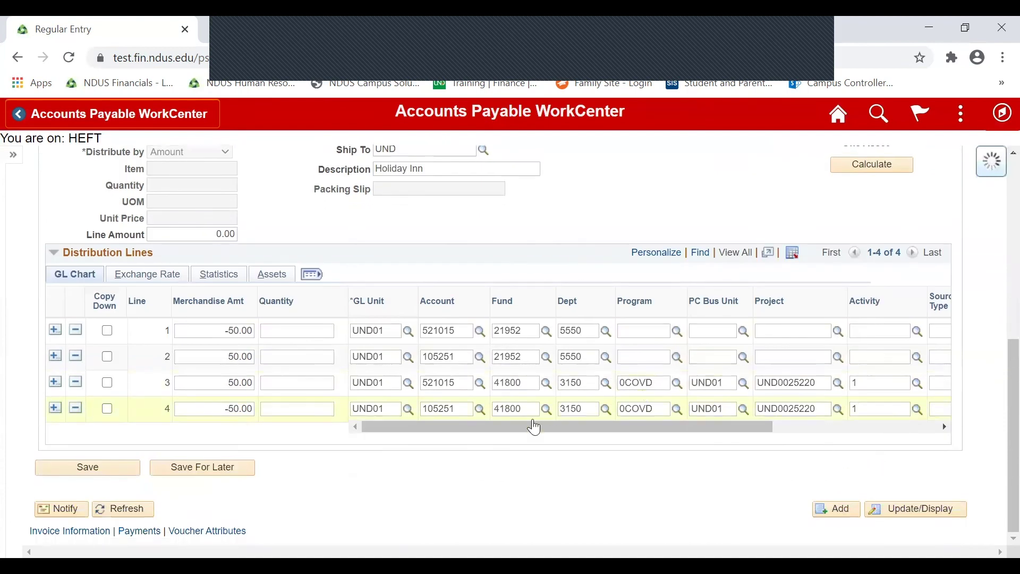
scroll(321, 406, "down", 2)
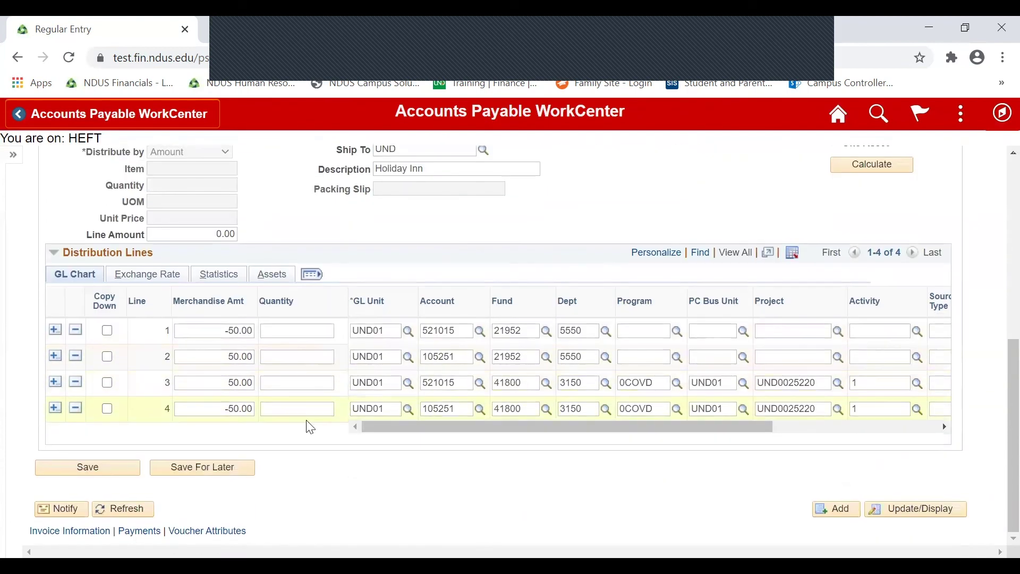
left_click(217, 469)
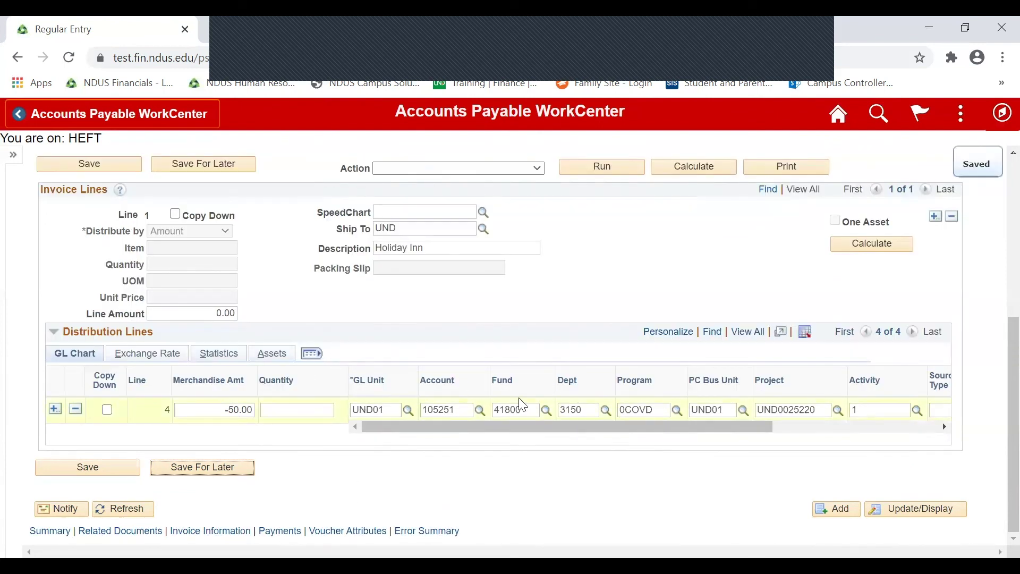
scroll(319, 491, "up", 5)
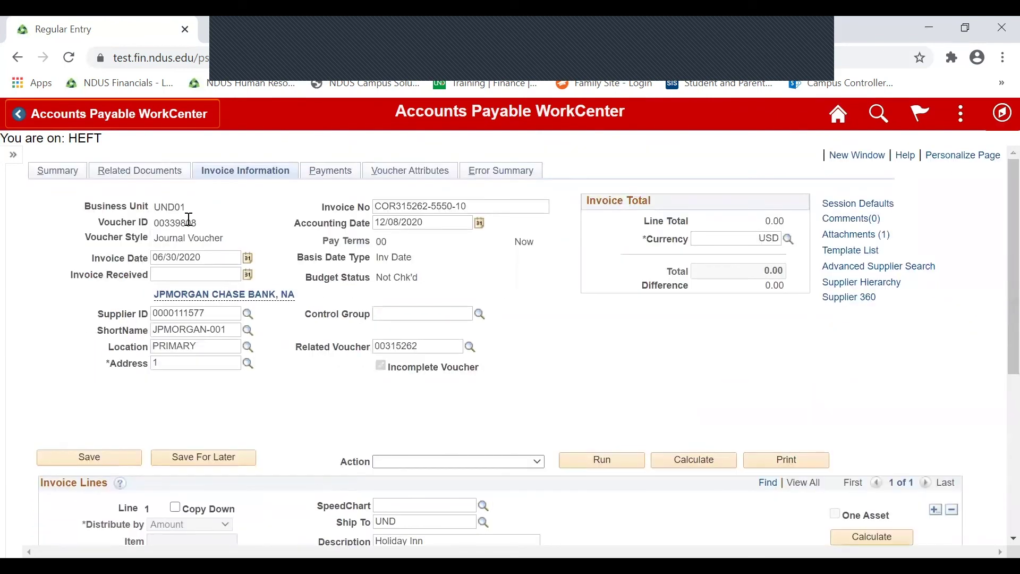
mouse_move(210, 227)
left_mouse_down()
mouse_move(153, 226)
mouse_move(200, 224)
left_mouse_up()
left_click(213, 227)
scroll(295, 231, "down", 2)
scroll(315, 219, "down", 5)
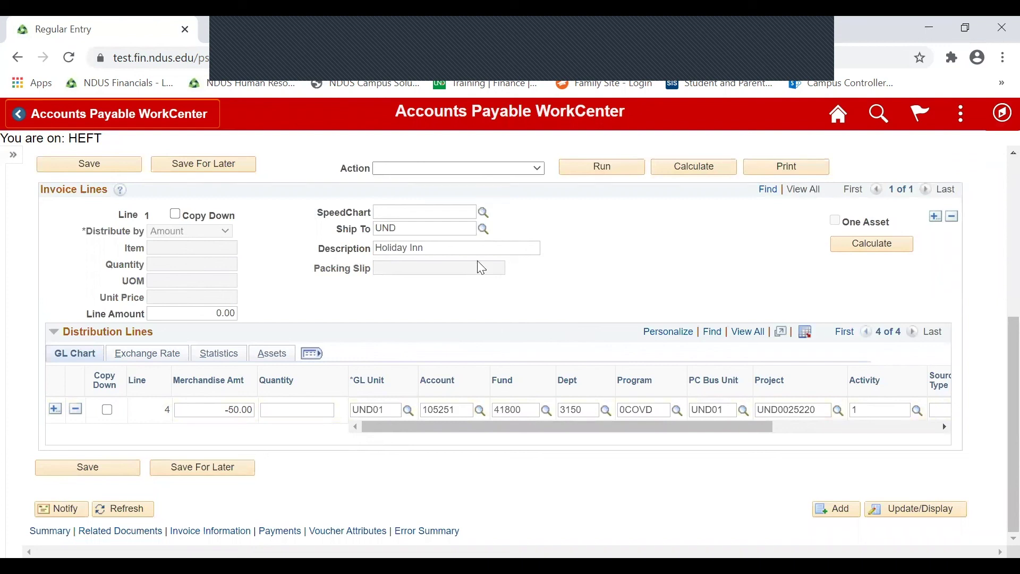
Save the completed journal voucher and review its invoice information.
left_click(101, 470)
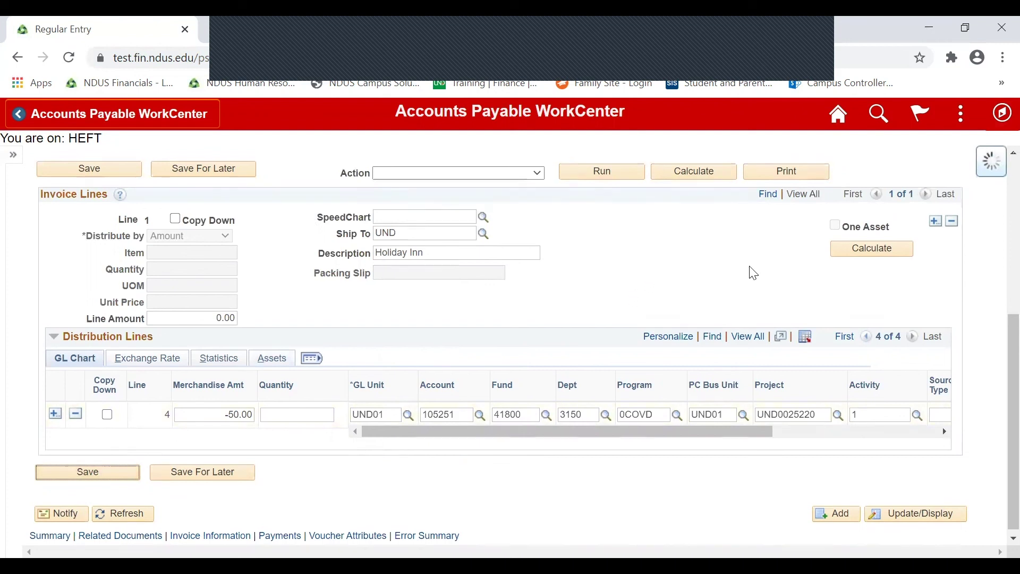
scroll(751, 273, "up", 5)
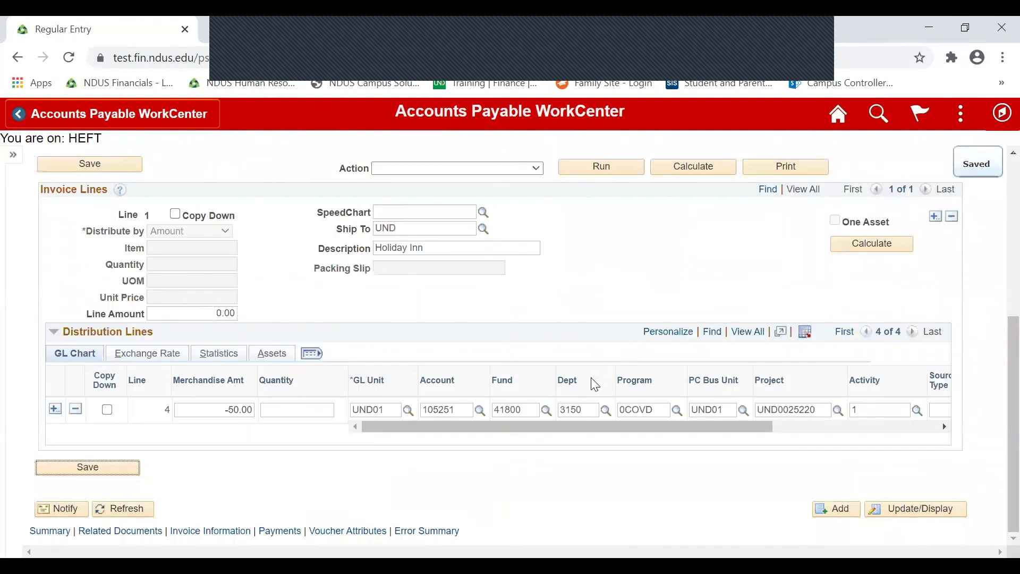
scroll(541, 444, "up", 5)
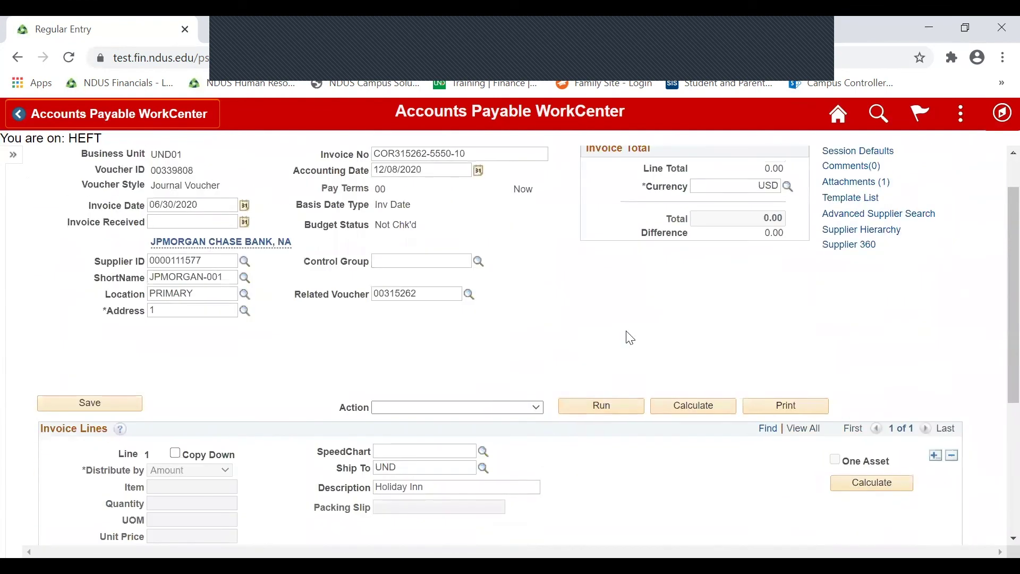
Return to the homepage and open the existing-voucher search for Regular Entry in the Accounts Payable WorkCenter.
left_click(840, 117)
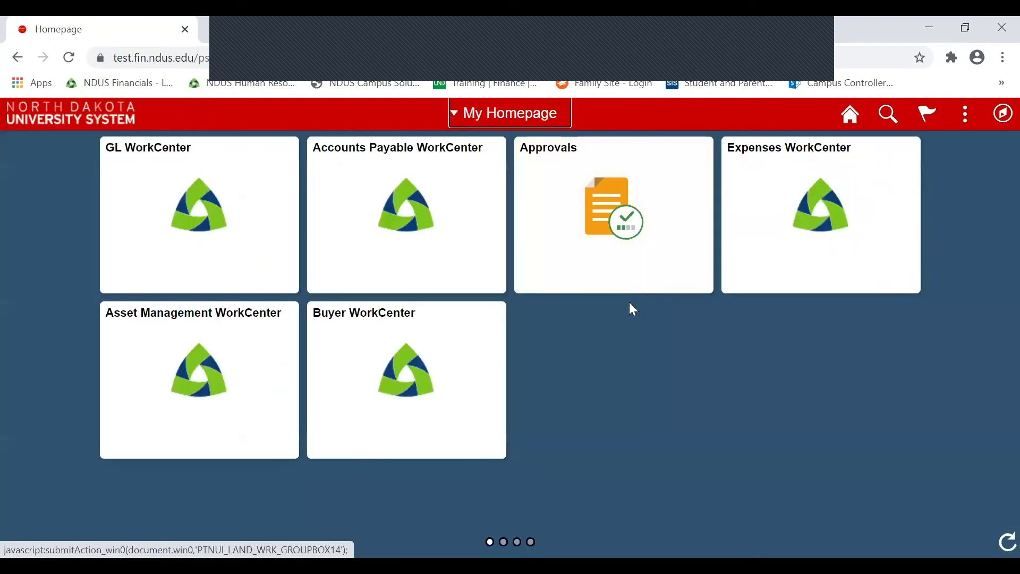
left_click(420, 219)
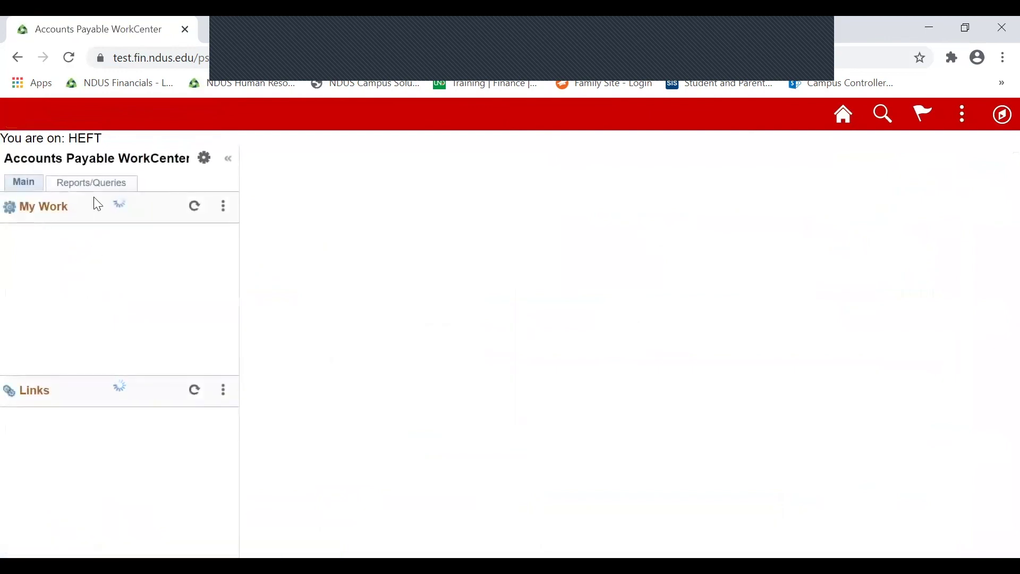
left_click(13, 432)
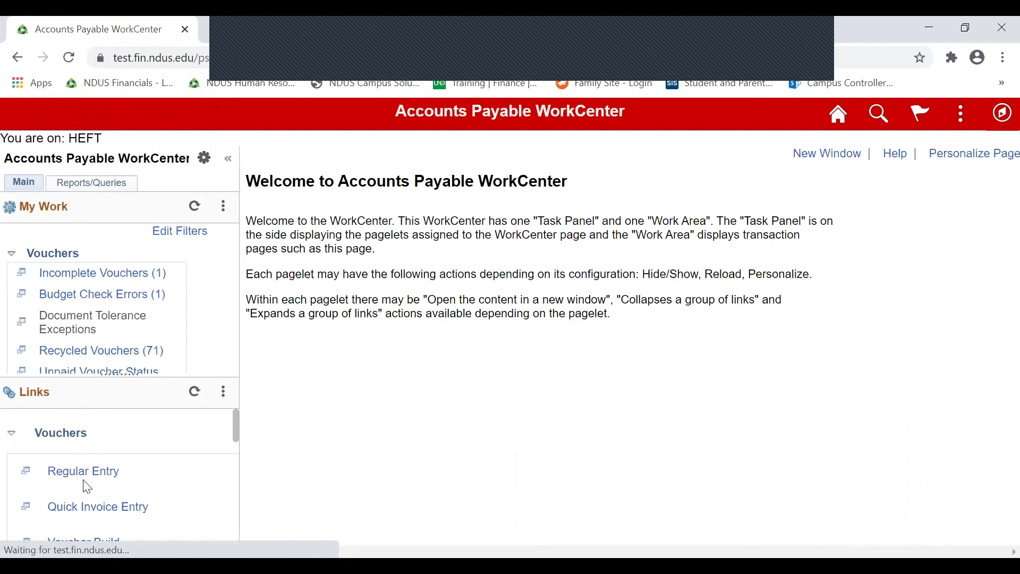
left_click(115, 471)
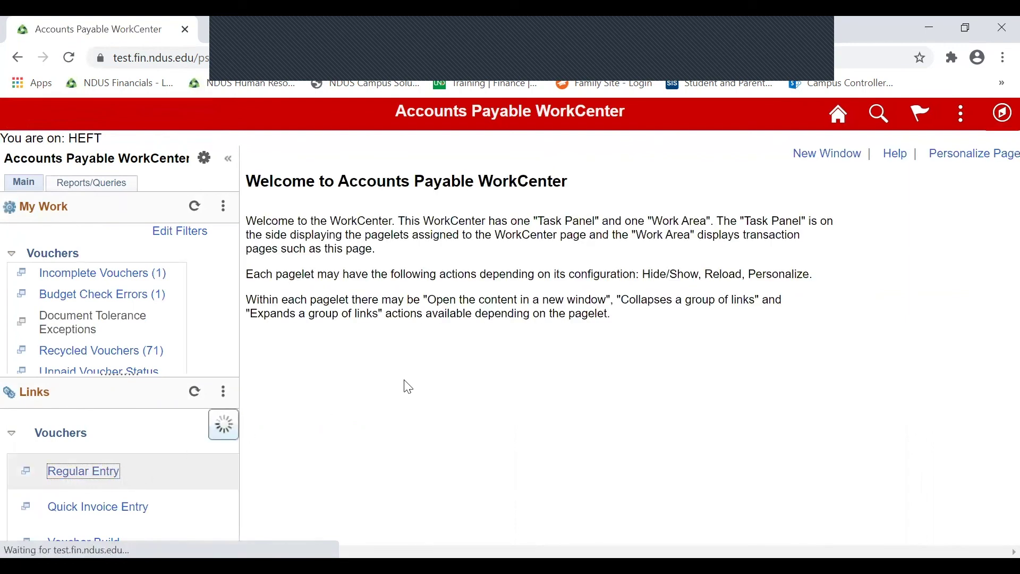
left_click(325, 221)
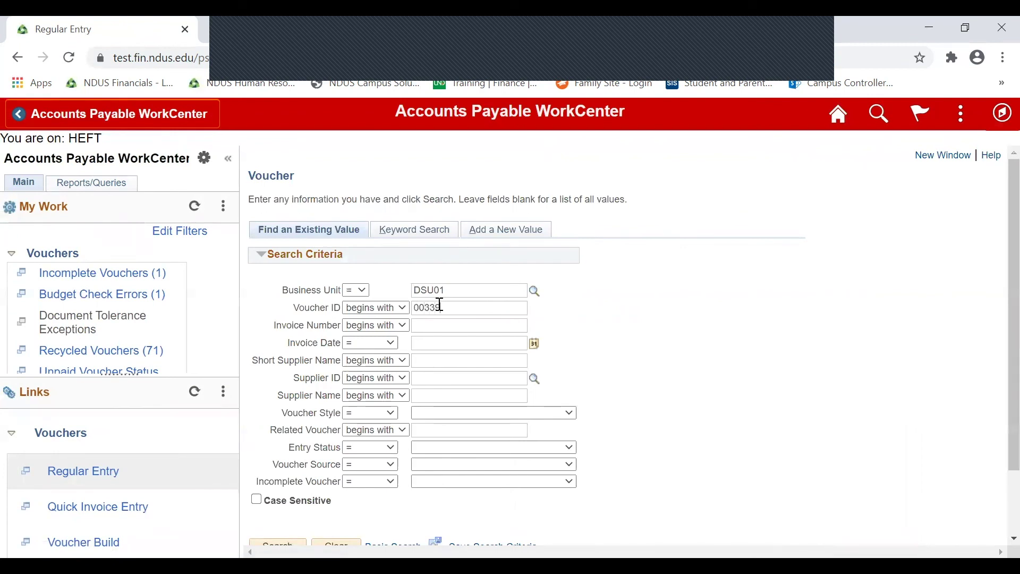
Search for voucher ID 00339808 in business unit UND01, University of North Dakota, and review the opened voucher.
left_click(277, 543)
left_click(514, 352)
left_click(536, 292)
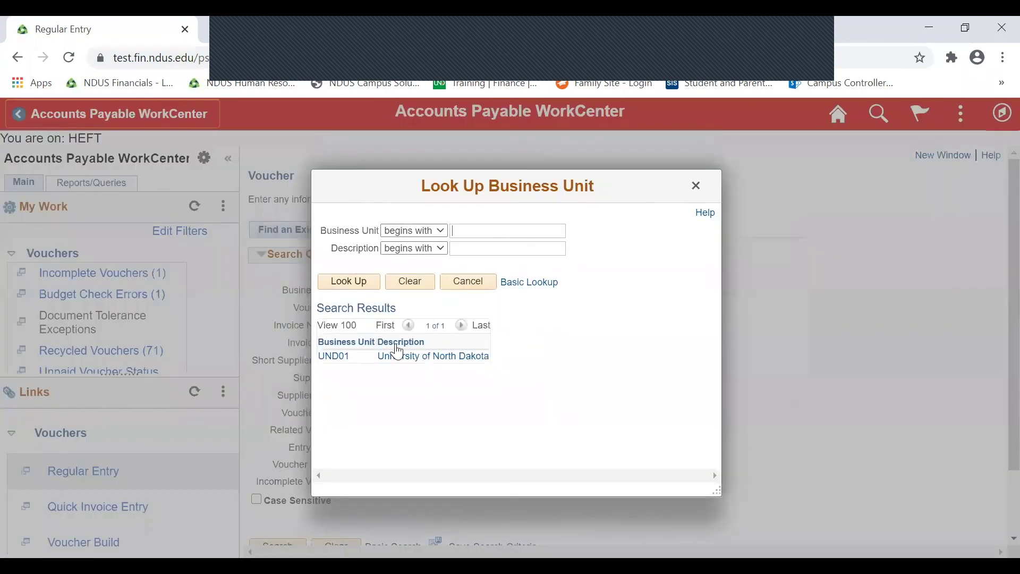
left_click(338, 355)
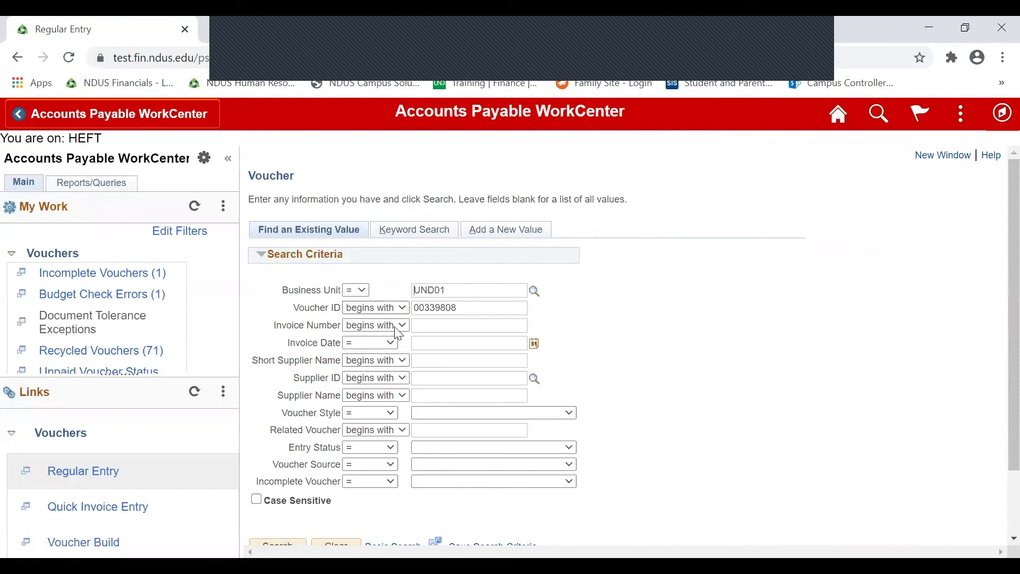
scroll(361, 403, "down", 2)
left_click(294, 463)
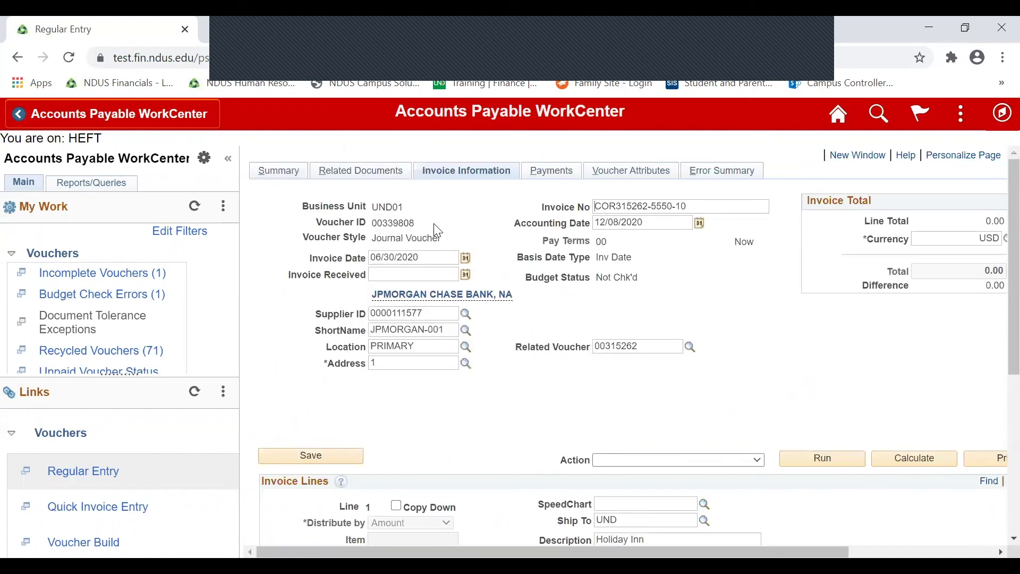
scroll(756, 296, "down", 5)
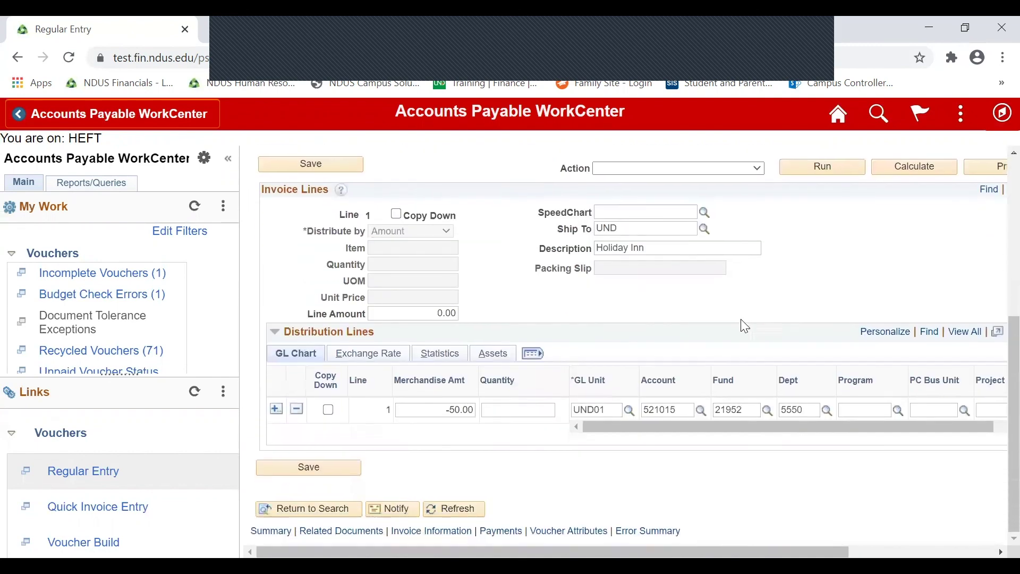
scroll(743, 356, "up", 5)
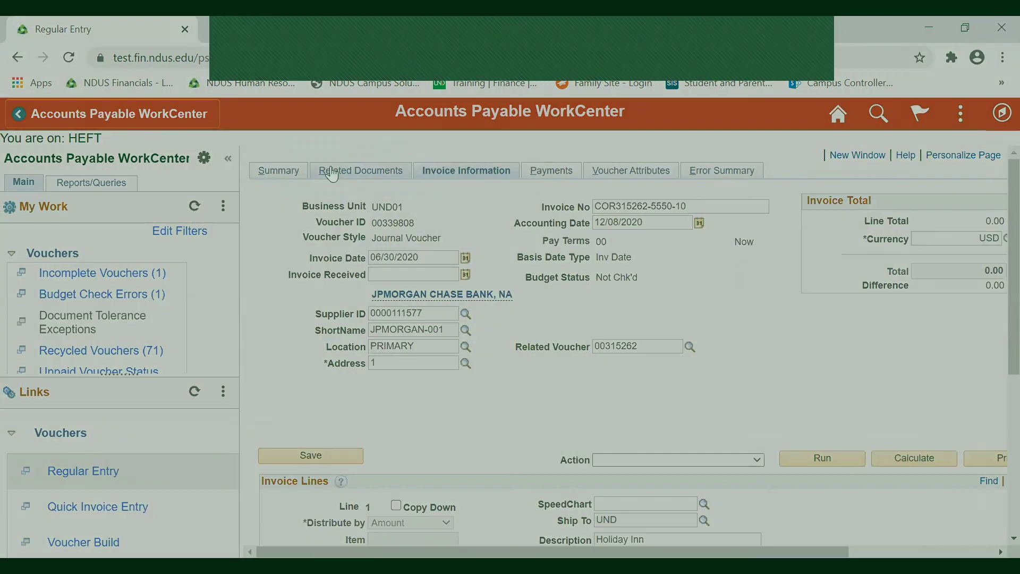